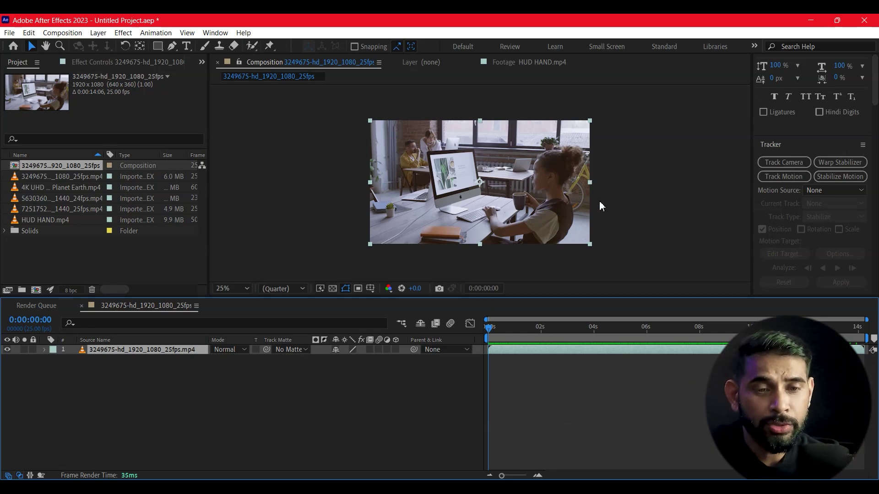
- Camera-track the office footage and enlarge the track points to 1652% with target size 120%
left_click(779, 164)
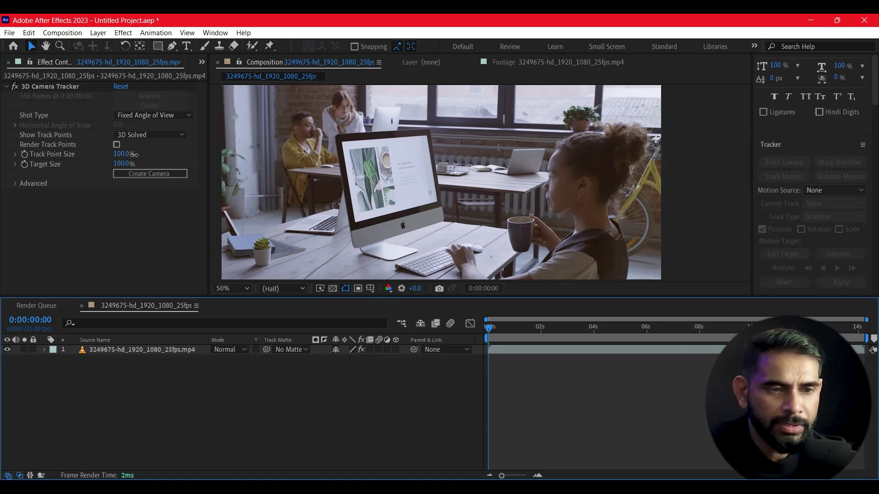
left_click_drag(123, 154, 262, 162)
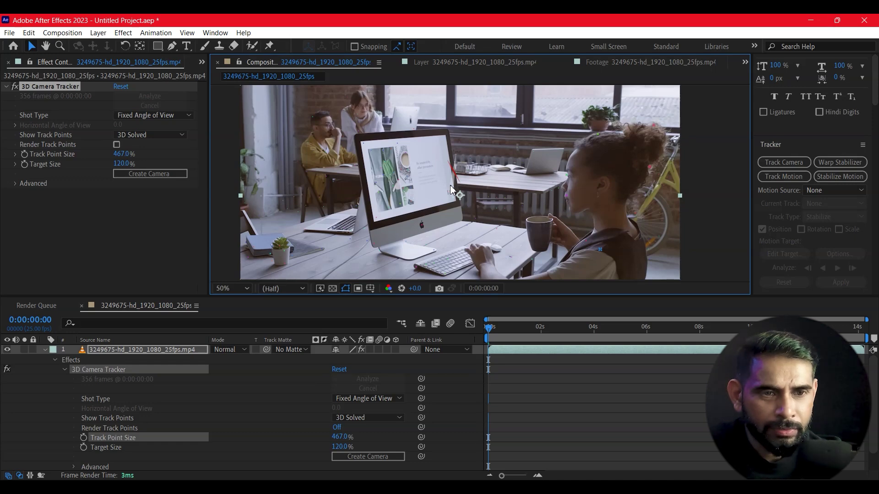
scroll(437, 184, "up", 2)
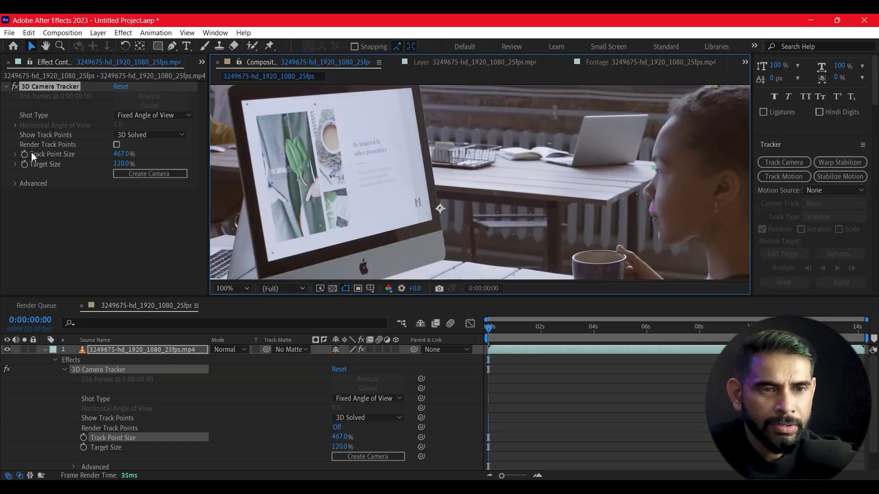
mouse_move(121, 154)
left_mouse_down()
mouse_move(506, 128)
mouse_move(875, 81)
left_mouse_up()
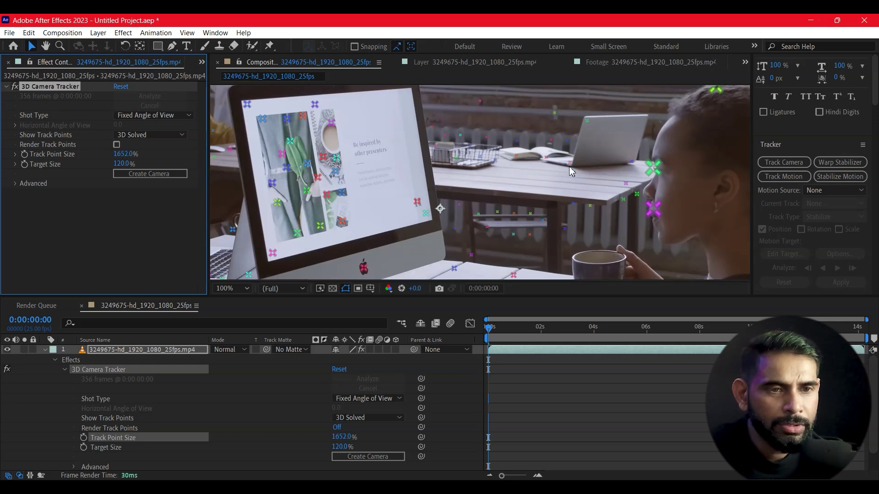
scroll(571, 172, "down", 2)
- Select the track points on the iMac screen and create a solid and camera from them
key("v")
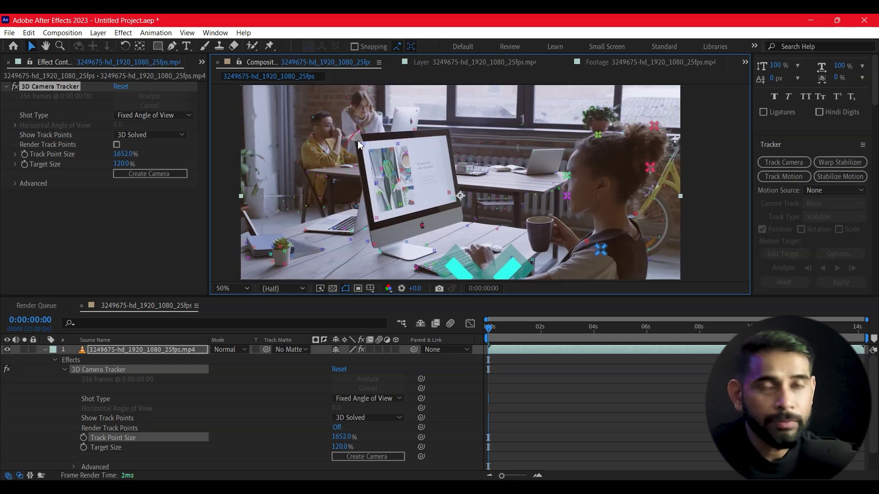
mouse_move(373, 165)
left_mouse_down()
mouse_move(458, 200)
mouse_move(361, 140)
left_mouse_up()
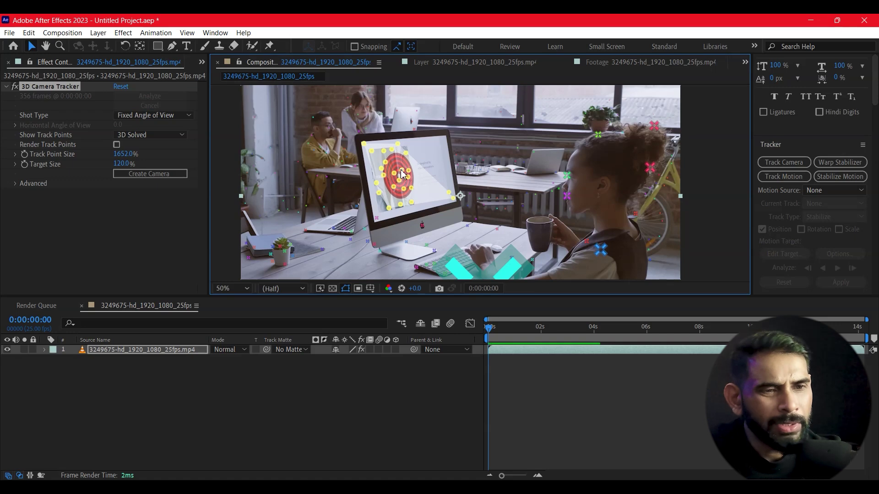
right_click(401, 173)
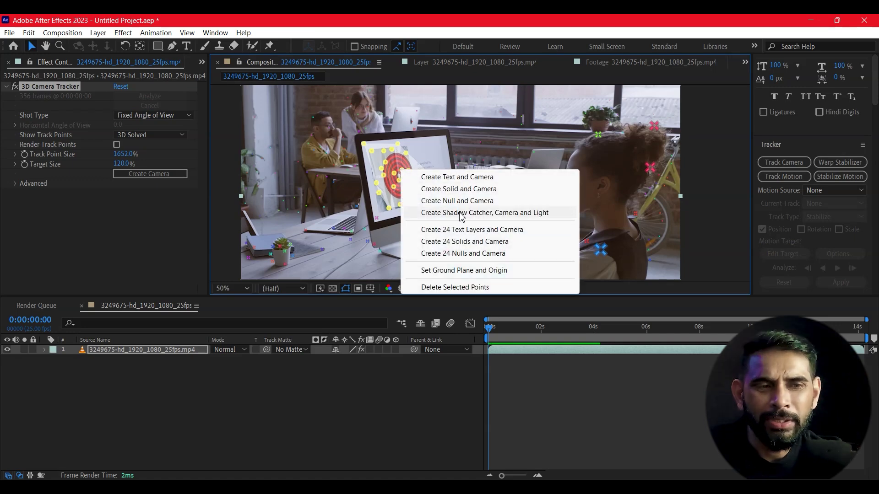
left_click(462, 189)
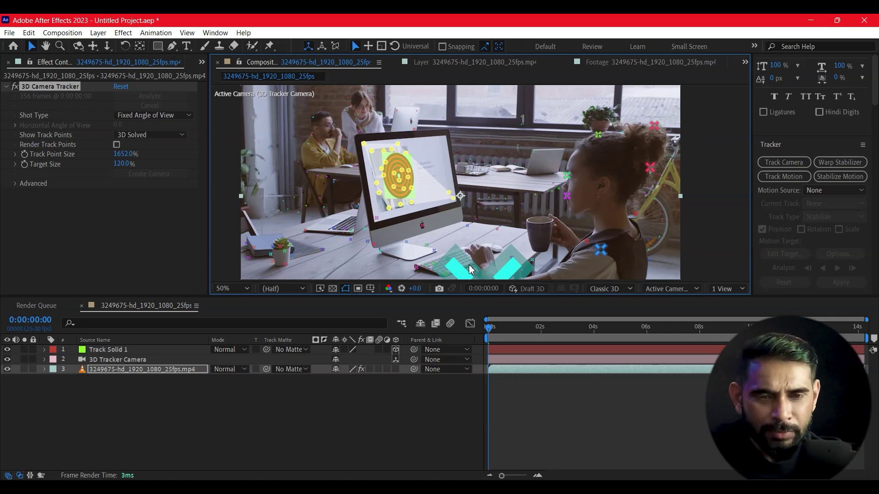
- Reveal Track Solid 1's Transform and rotate it on Y and Z to match the screen's tilt
left_click(109, 351)
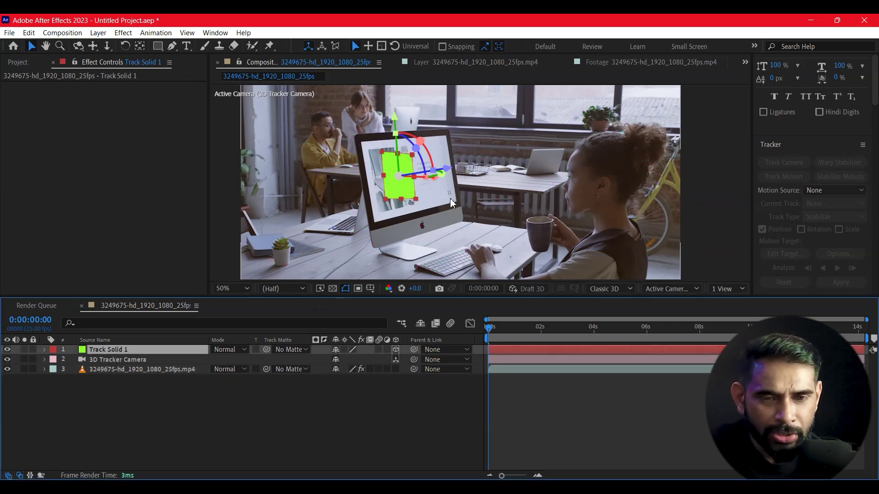
scroll(439, 190, "up", 2)
scroll(439, 190, "down", 2)
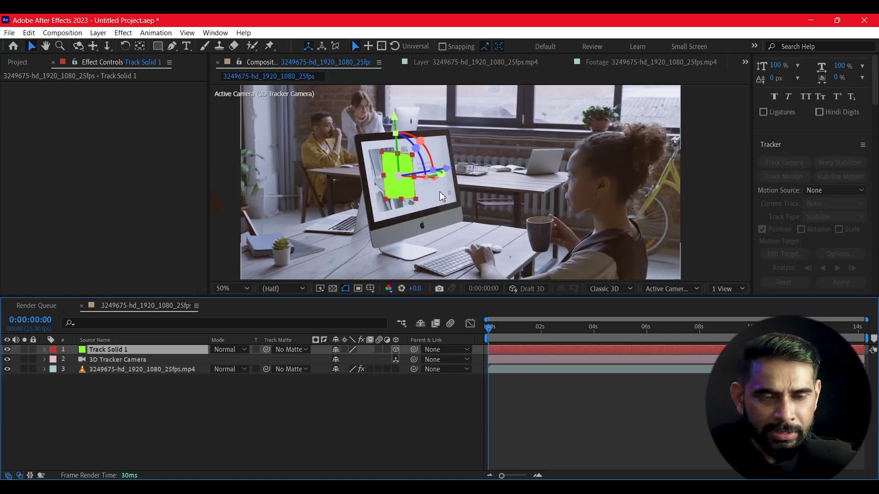
left_click(45, 350)
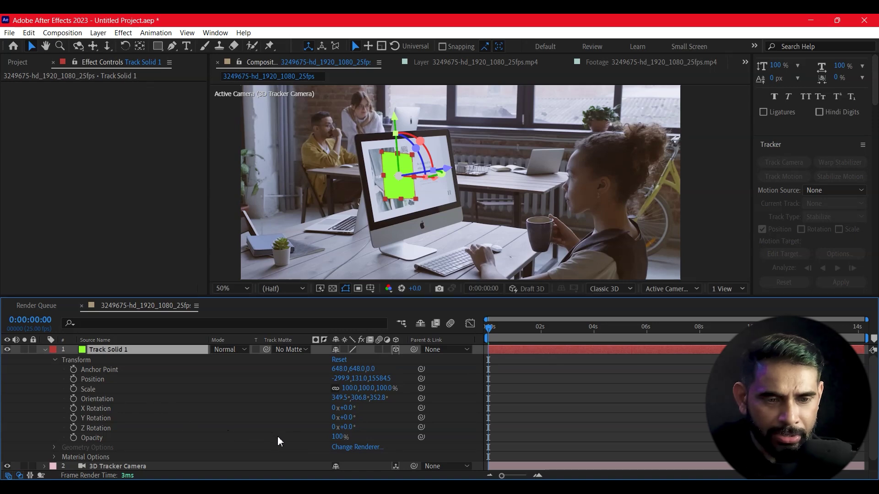
left_click_drag(352, 421, 355, 417)
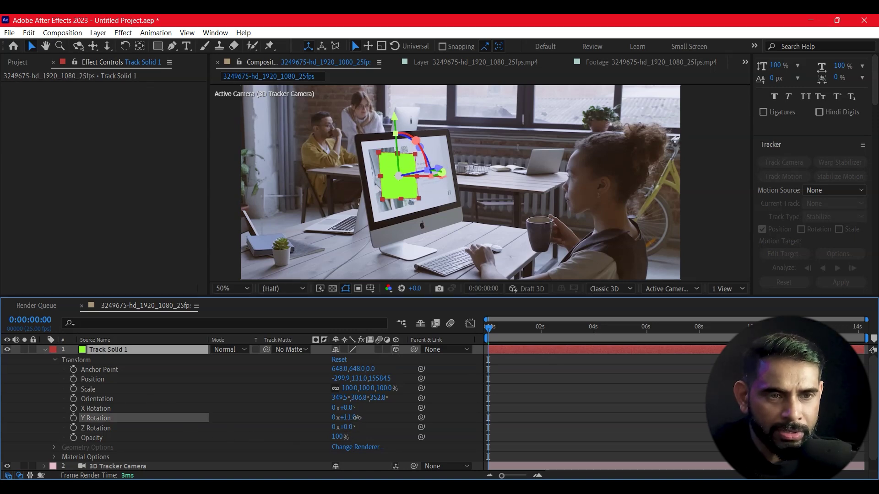
key("z")
left_click_drag(348, 428, 347, 427)
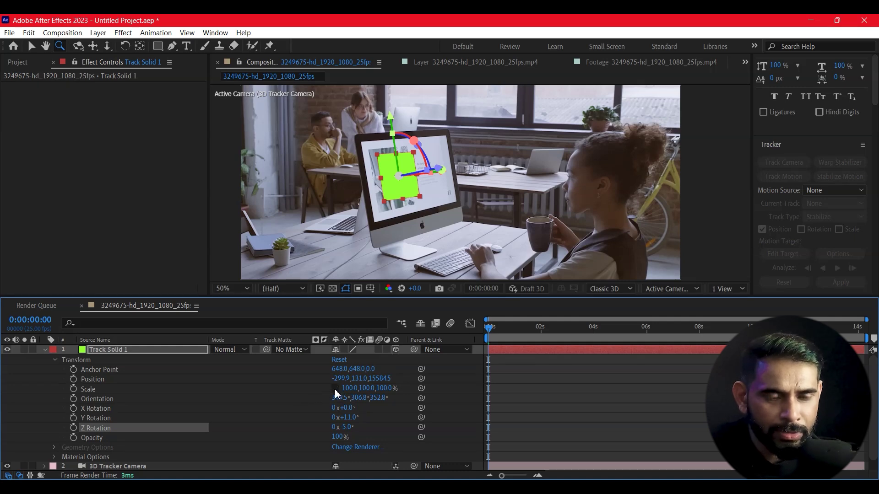
- Scale Track Solid 1 to 208, 163, 100% and zoom in on the iMac screen
left_click_drag(366, 389, 370, 389)
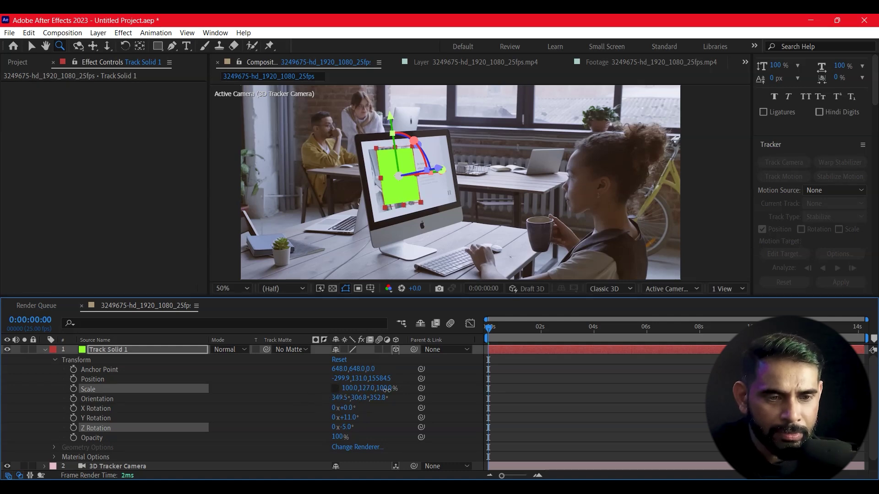
mouse_move(390, 388)
left_mouse_down()
mouse_move(407, 389)
mouse_move(390, 389)
left_mouse_up()
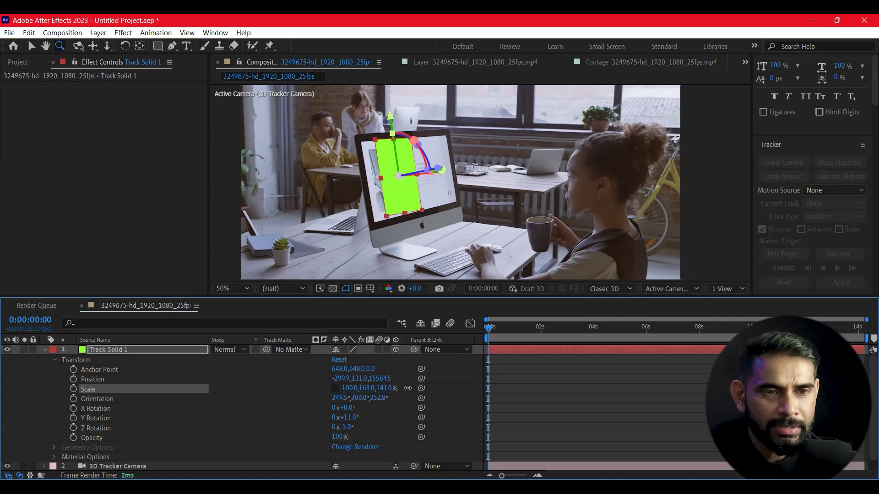
key("ctrl+z")
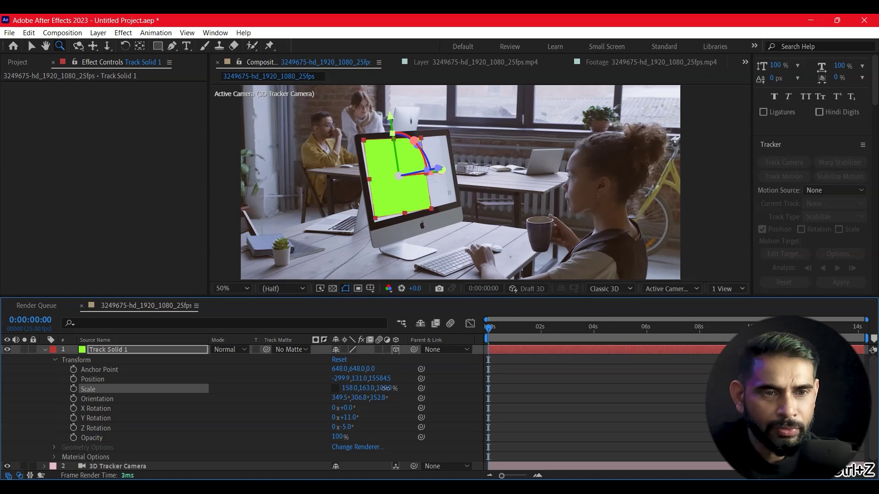
key("ctrl+z")
left_click(435, 205)
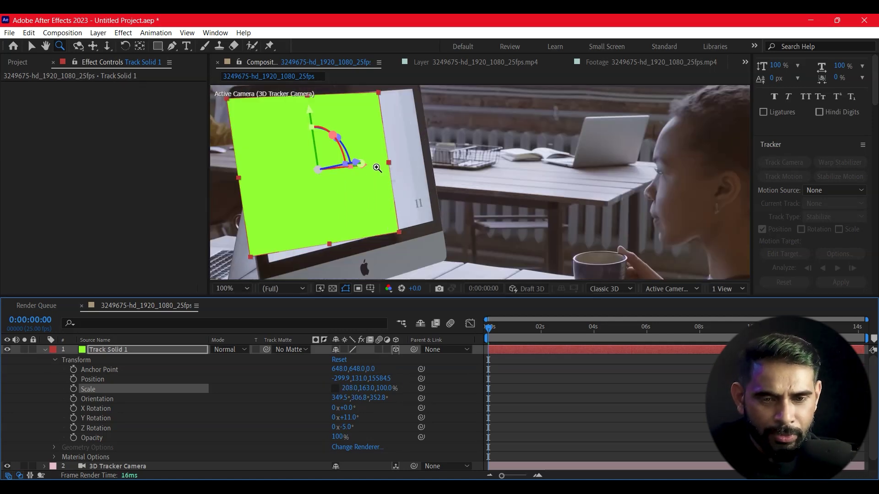
left_click(32, 47)
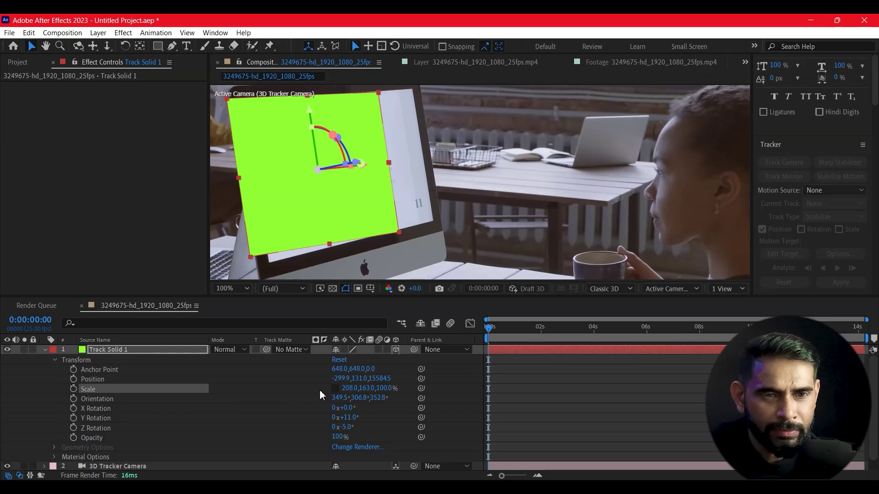
- Slide Track Solid 1 right, tilt it to −7° Z Rotation and widen it to 243, 165, 100%
left_click_drag(344, 377, 535, 360)
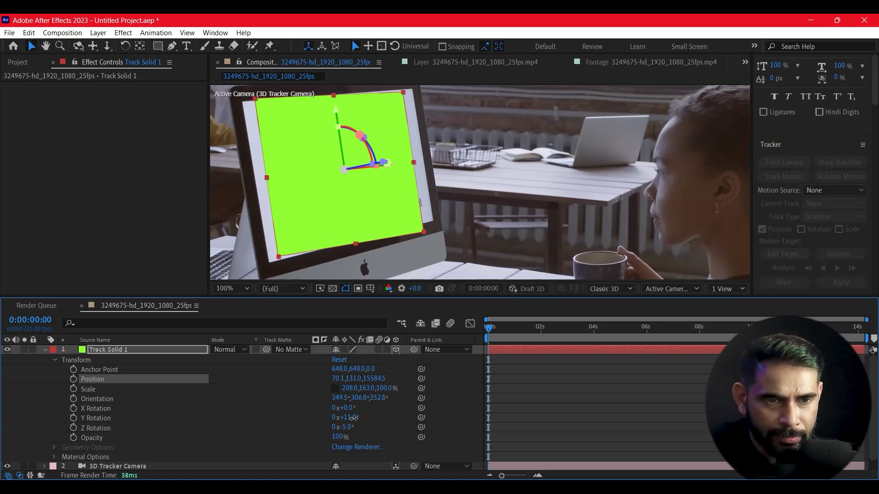
left_click_drag(353, 418, 359, 418)
key("ctrl+z")
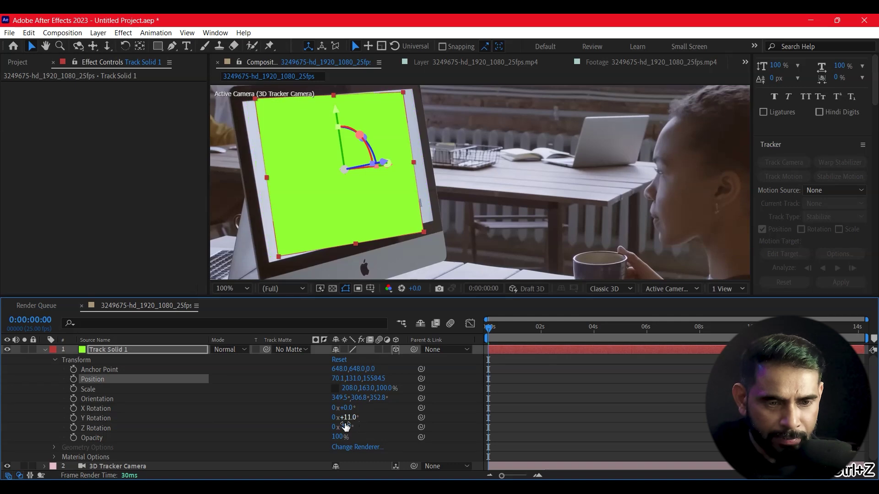
left_click_drag(348, 408, 352, 409)
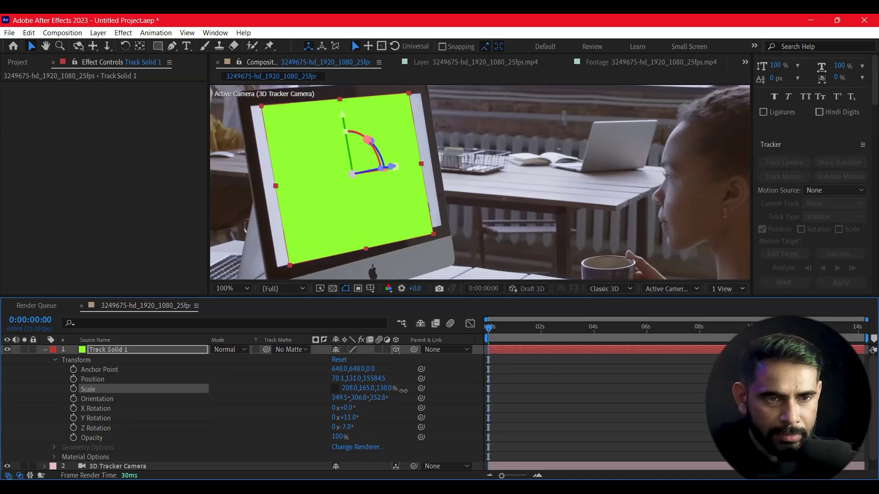
key("ctrl+z")
left_click_drag(348, 388, 367, 390)
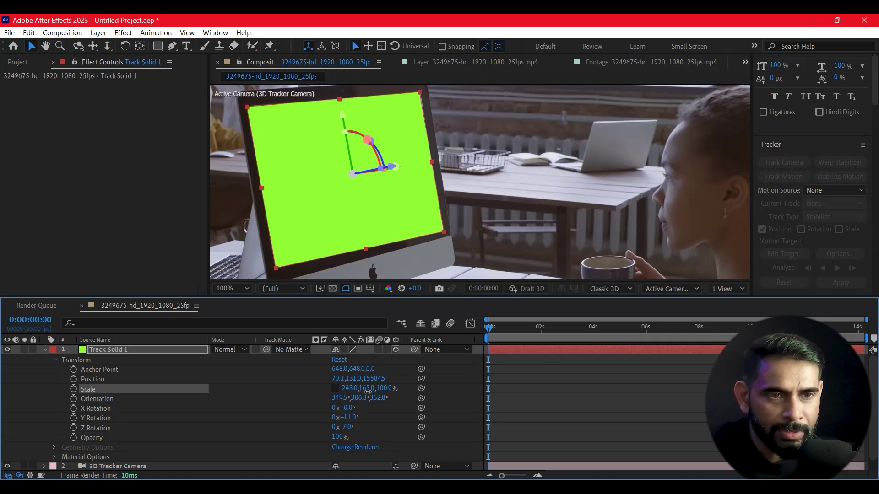
left_click(346, 426)
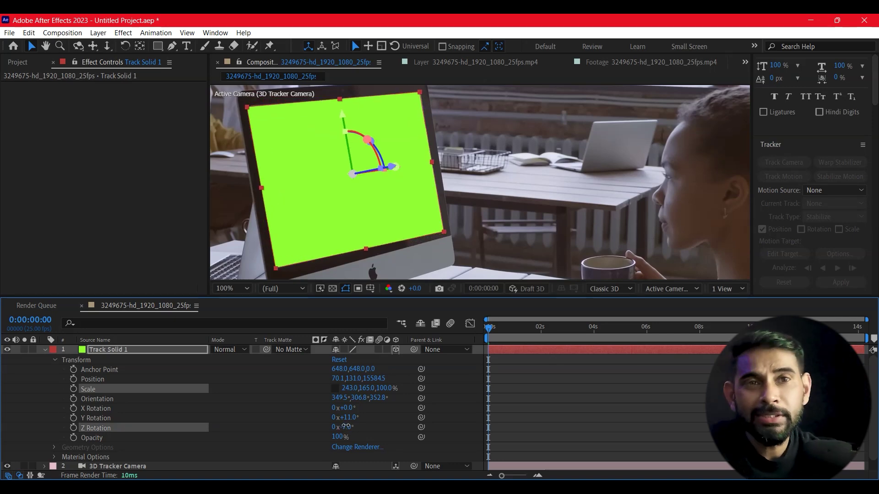
left_click(514, 235)
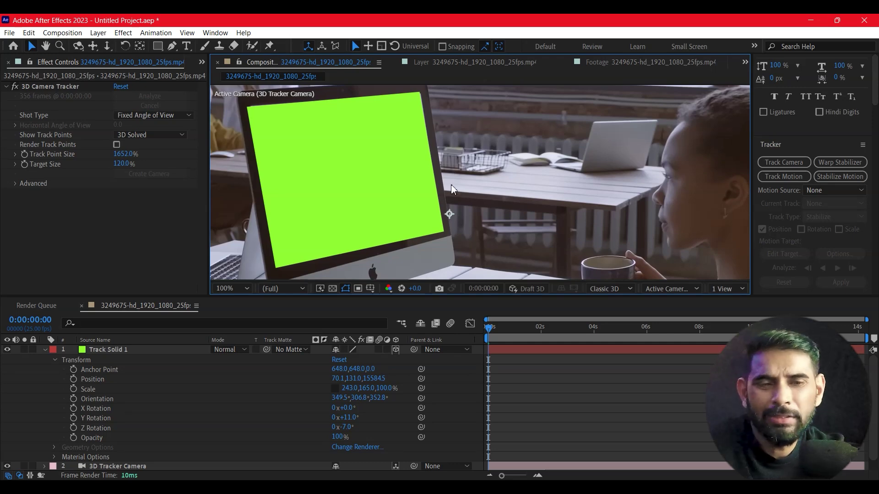
- Collapse the solid's Transform, show the track points again and preview HUD HAND.mp4 from the Project panel
scroll(453, 189, "down", 4)
scroll(453, 202, "up", 2)
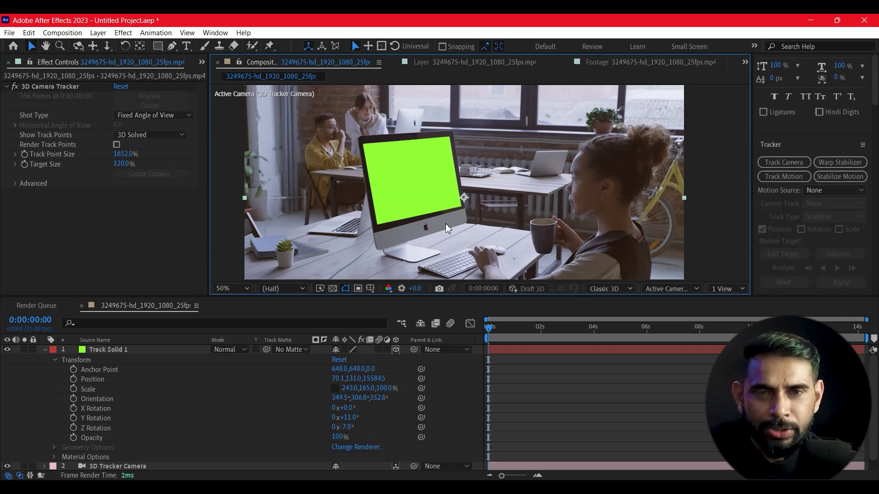
left_click(44, 350)
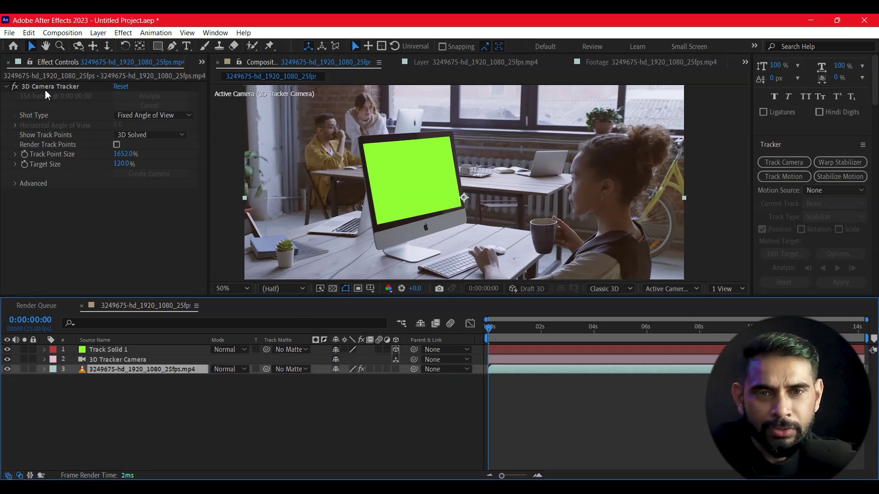
left_click(46, 87)
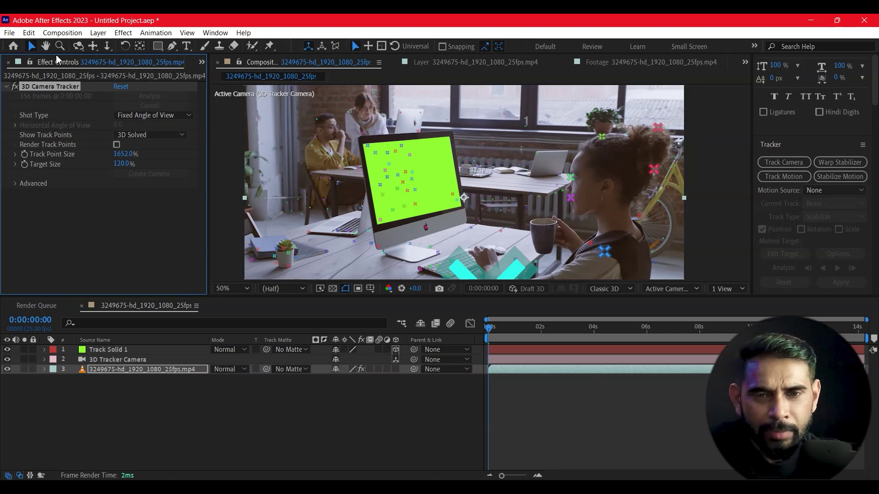
left_click(201, 62)
left_click(226, 79)
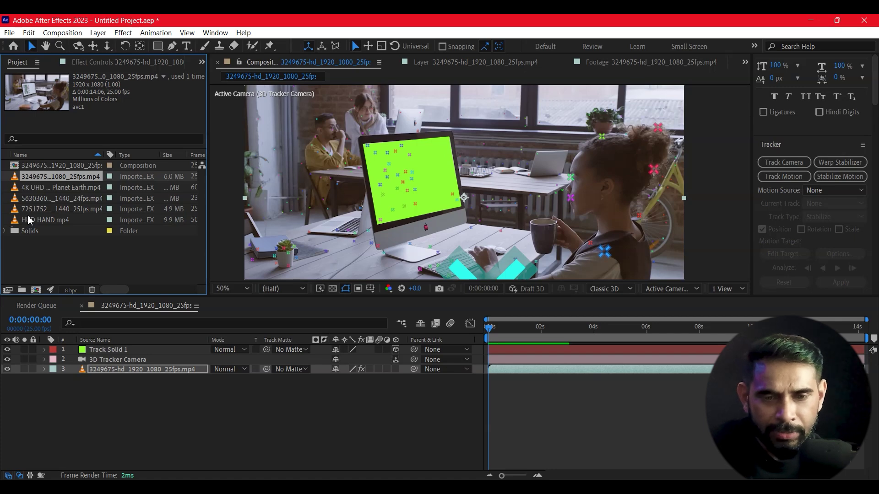
double_click(14, 220)
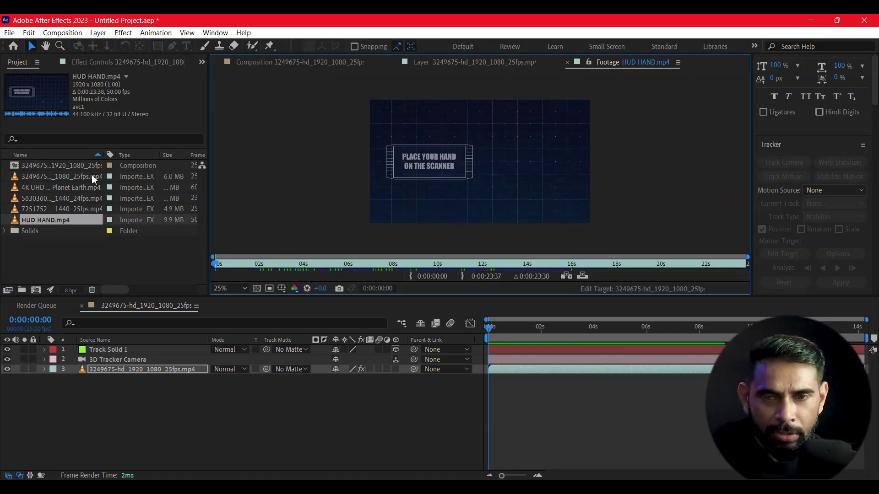
- Replace Track Solid 1 in the tracked composition with the HUD HAND.mp4 clip
left_click(290, 62)
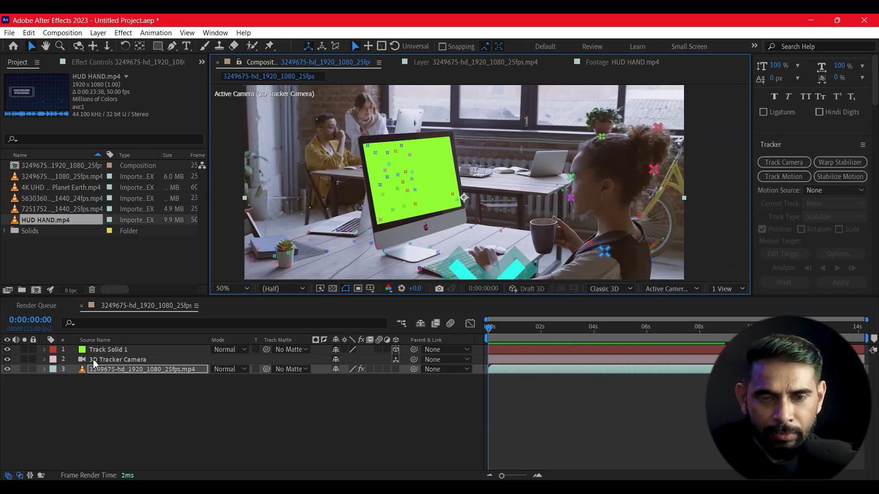
left_click(91, 350)
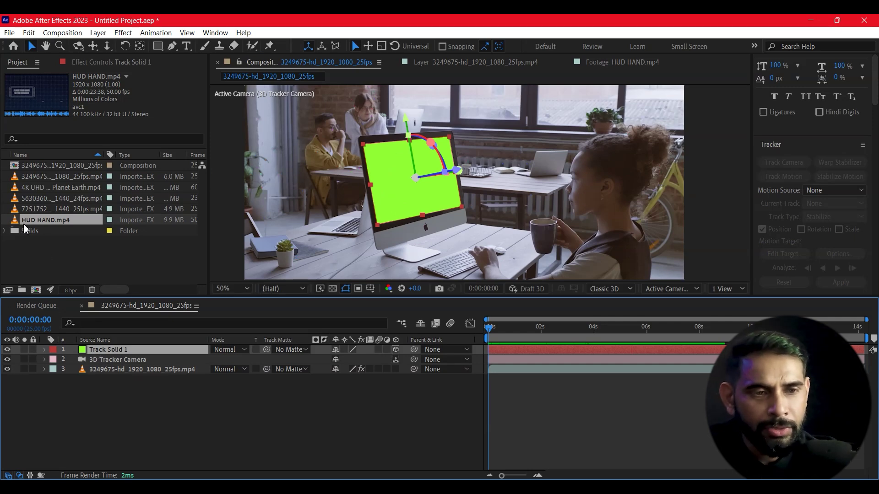
key("Return")
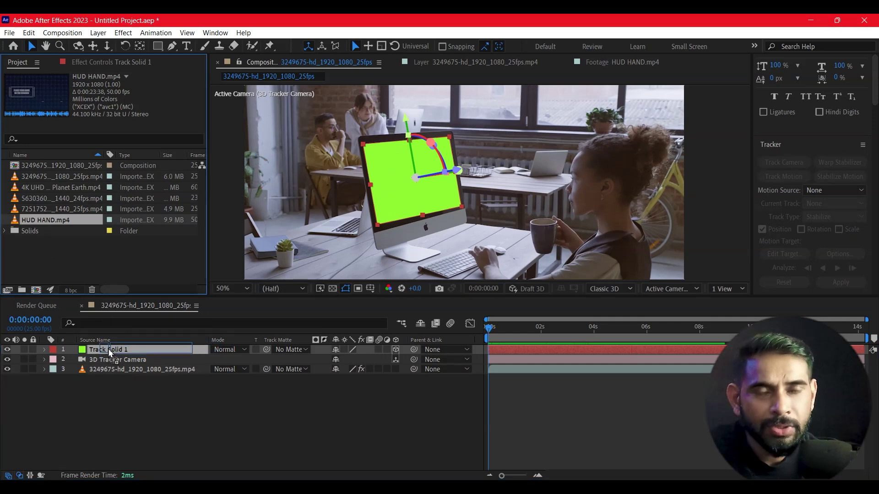
key("ctrl+alt+slash")
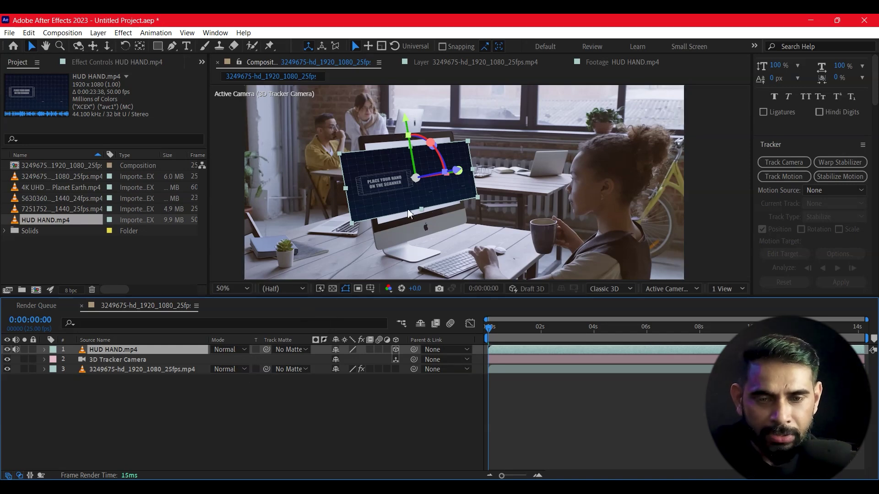
- Stretch the HUD HAND.mp4 layer's Scale to 167, 204, 100% to fill the iMac screen
left_click(45, 350)
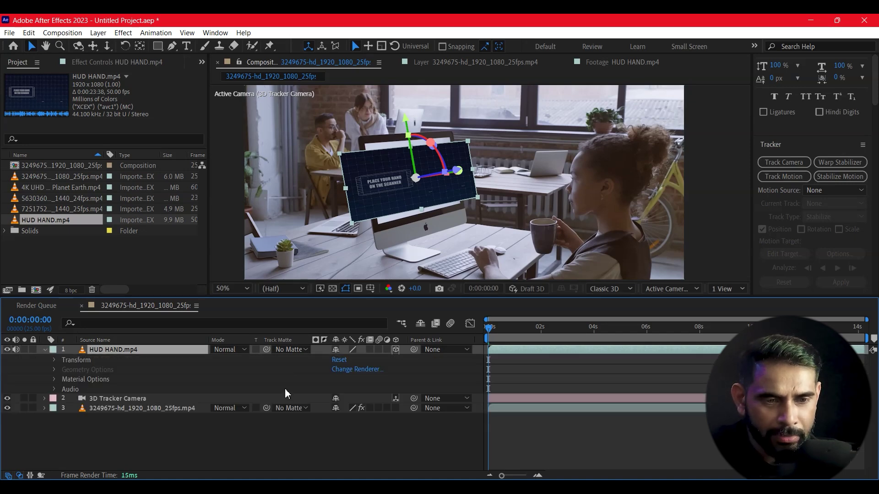
left_click(63, 361)
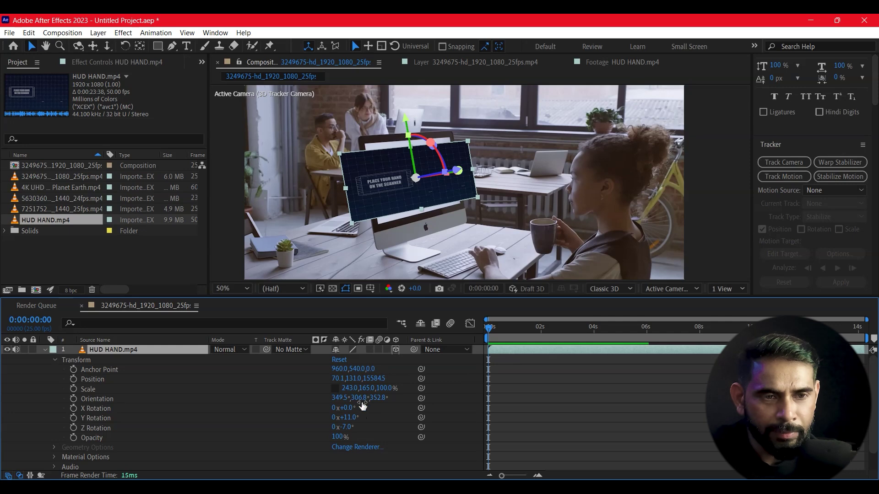
mouse_move(350, 388)
left_mouse_down()
mouse_move(355, 382)
mouse_move(307, 395)
mouse_move(306, 416)
left_mouse_up()
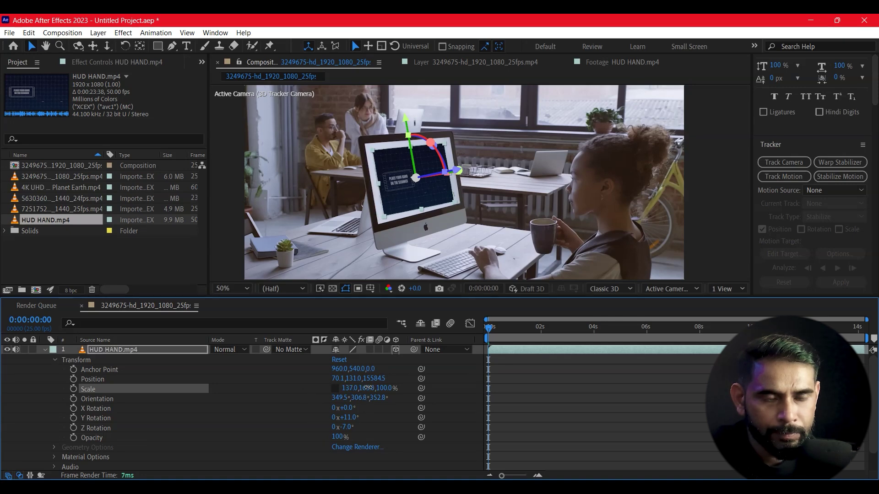
left_click_drag(382, 388, 390, 389)
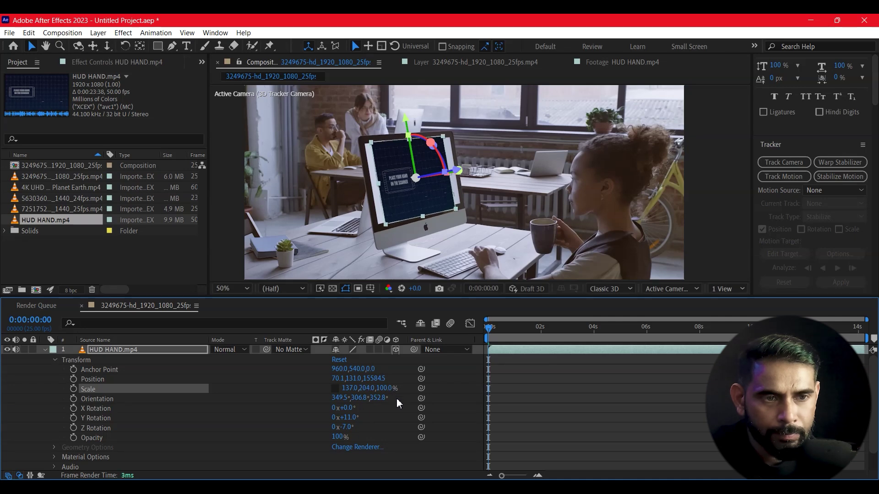
left_click_drag(350, 388, 371, 395)
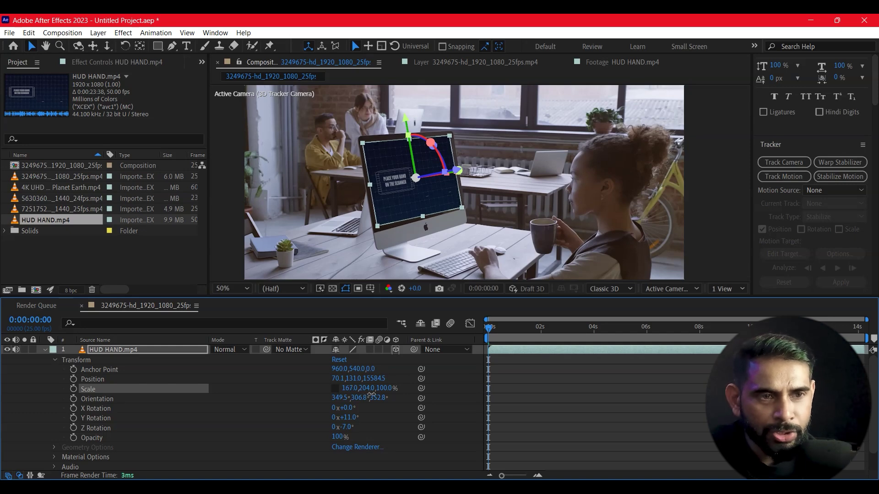
left_click(550, 229)
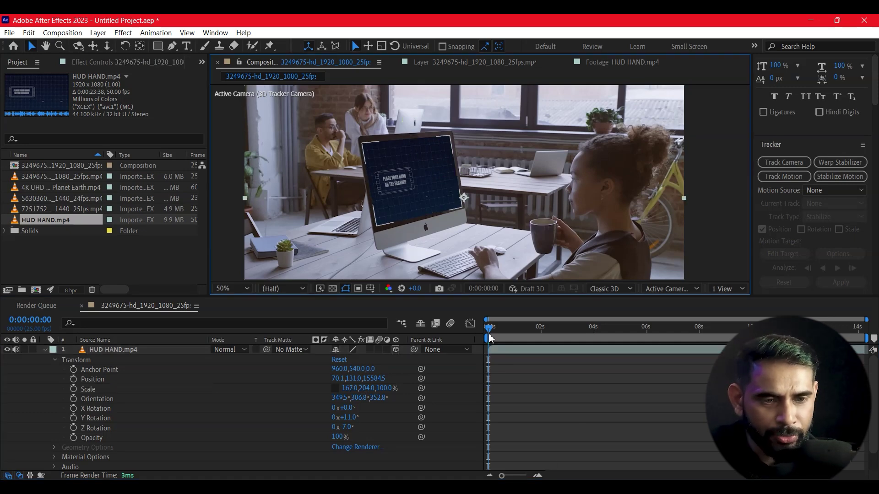
- Shift the HUD right to Position X 90.1 and tilt it to −6° Z Rotation
scroll(413, 186, "up", 2)
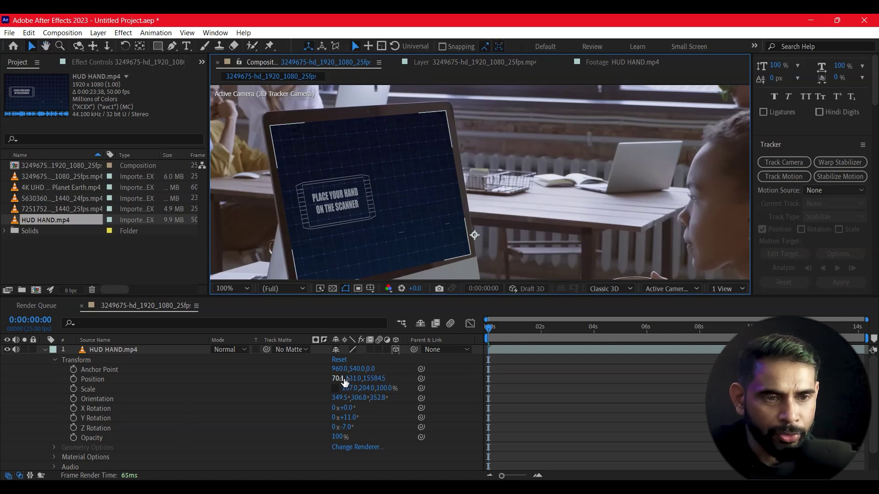
left_click_drag(345, 383, 356, 379)
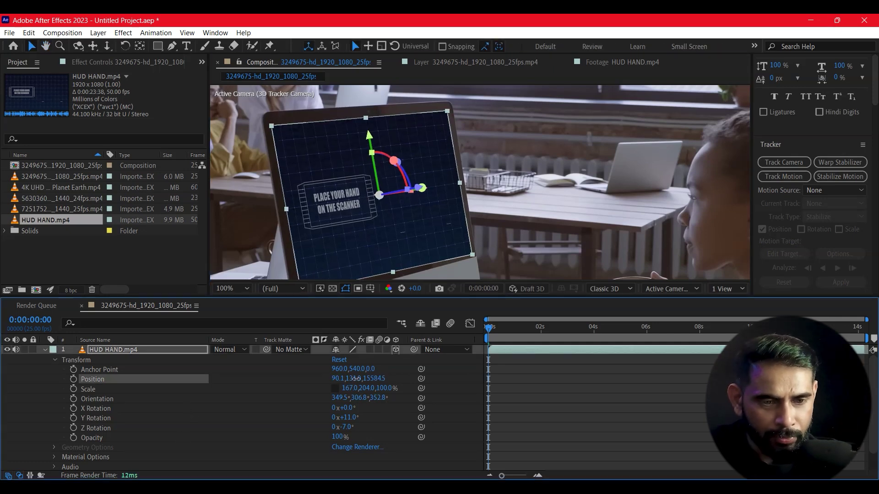
scroll(534, 229, "down", 1)
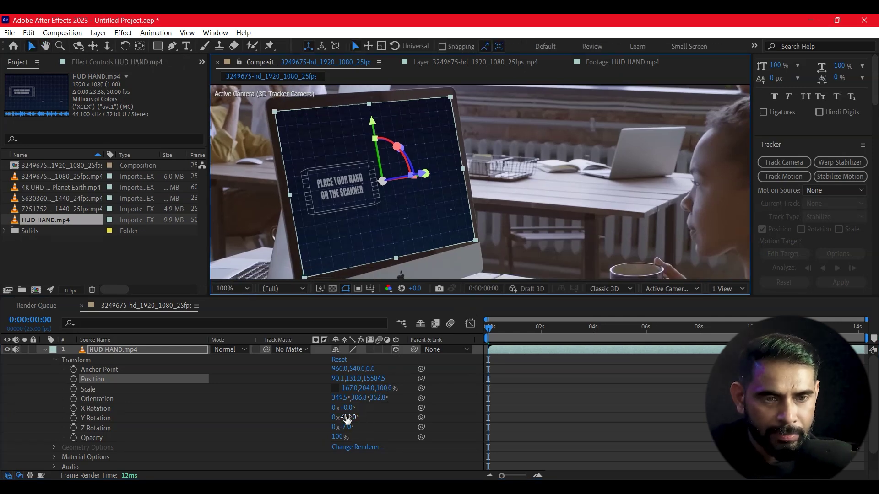
left_click_drag(347, 427, 350, 427)
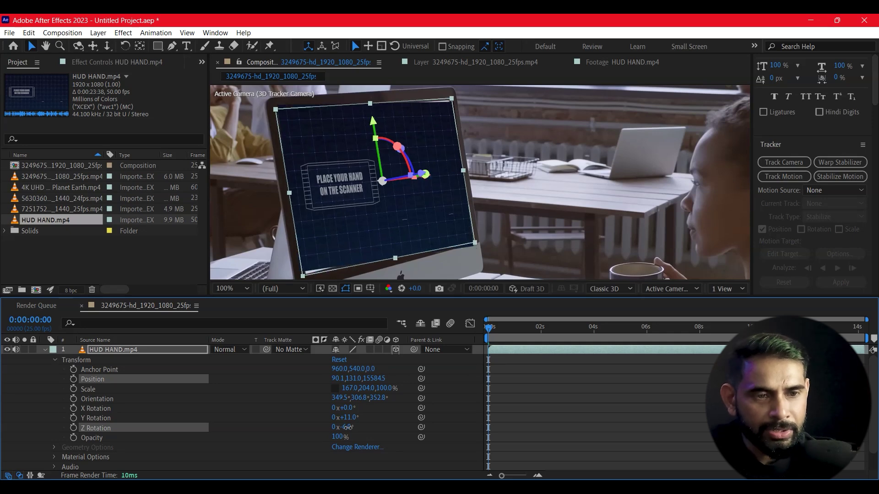
left_click(589, 182)
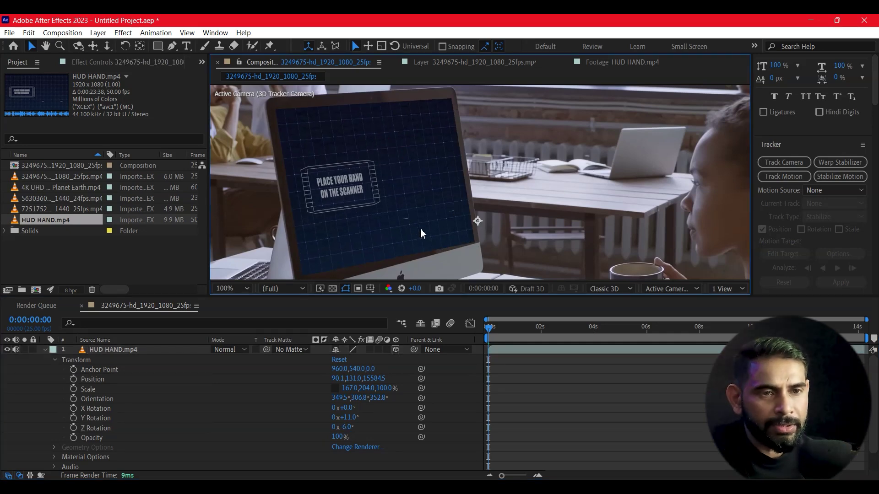
scroll(453, 229, "down", 1)
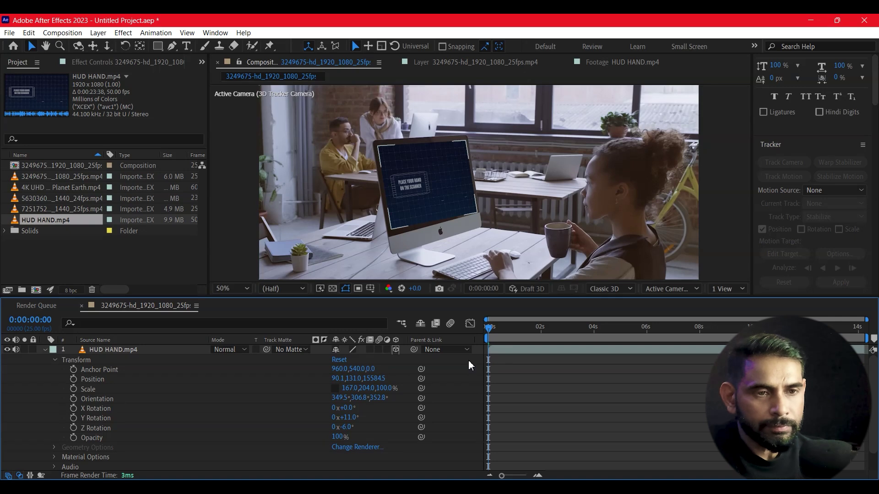
- Preview the composition playback, stopping around 0:00:03:23 to check the HUD on the iMac
key("space")
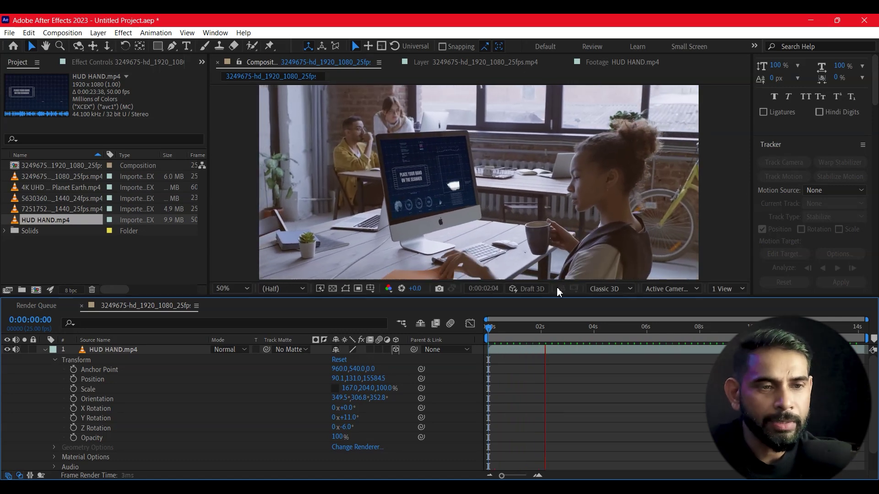
key("ctrl+z")
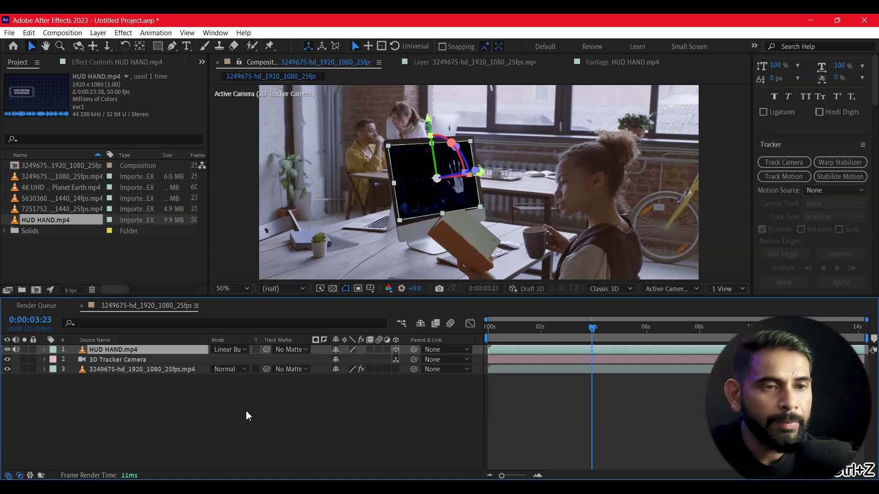
- Reset the HUD's blending to Normal and, at 0:00:03:02, push it back beside the iMac
key("shift+minus")
left_click(228, 349)
left_click(308, 68)
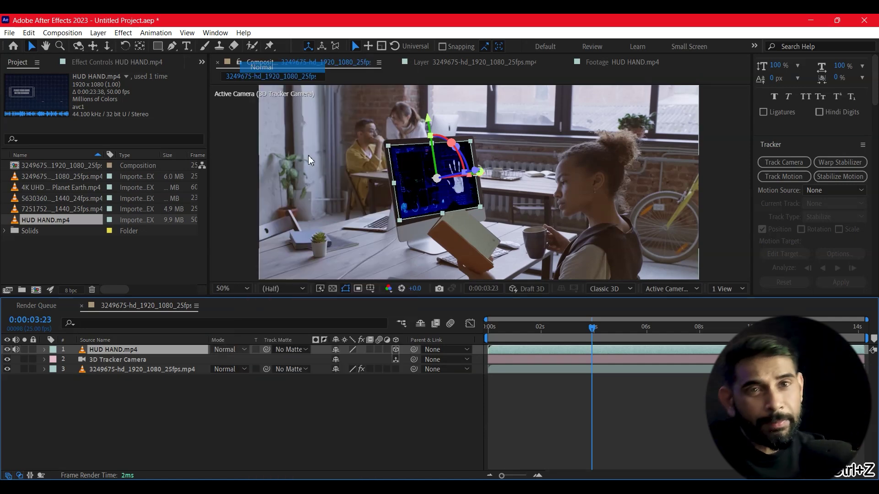
left_click_drag(572, 329, 570, 329)
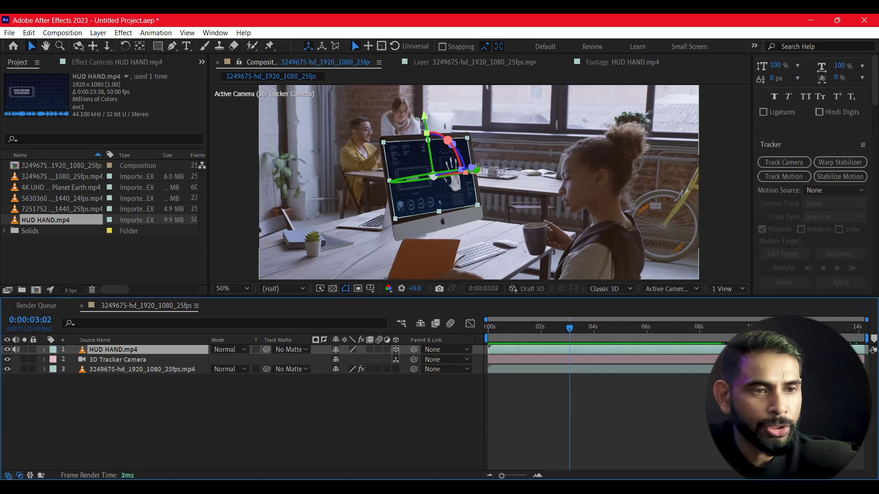
left_click_drag(476, 169, 545, 168)
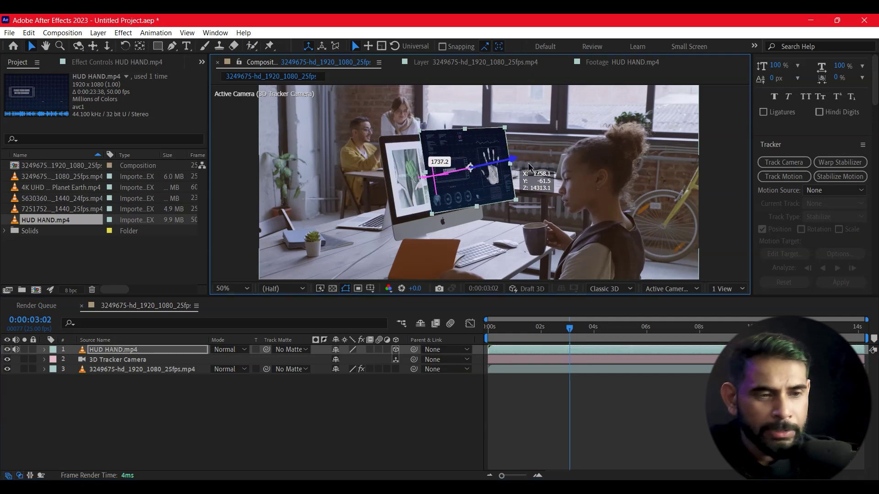
left_click_drag(546, 168, 542, 163)
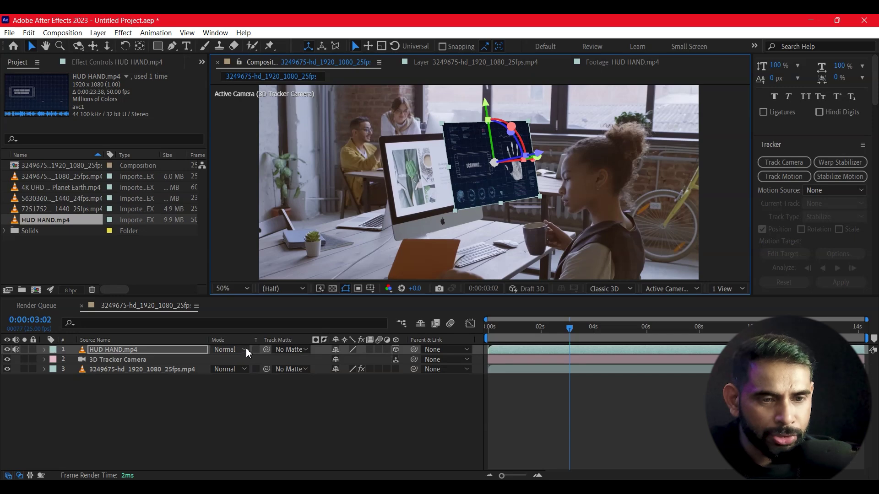
left_click(243, 349)
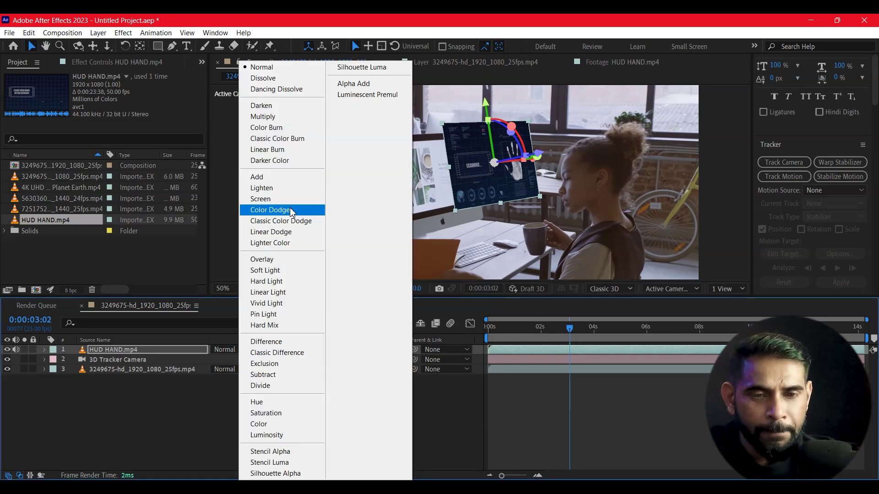
- Set the HUD HAND layer's blending mode to Color Dodge
left_click(291, 212)
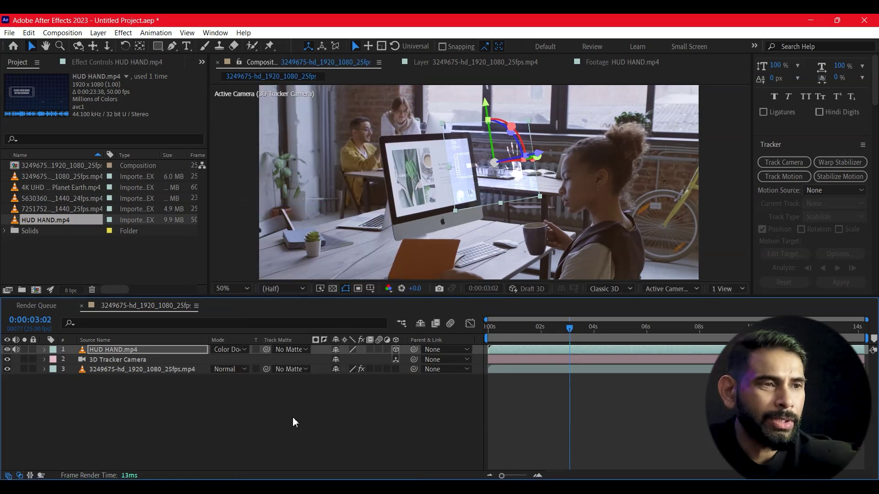
left_click(118, 349)
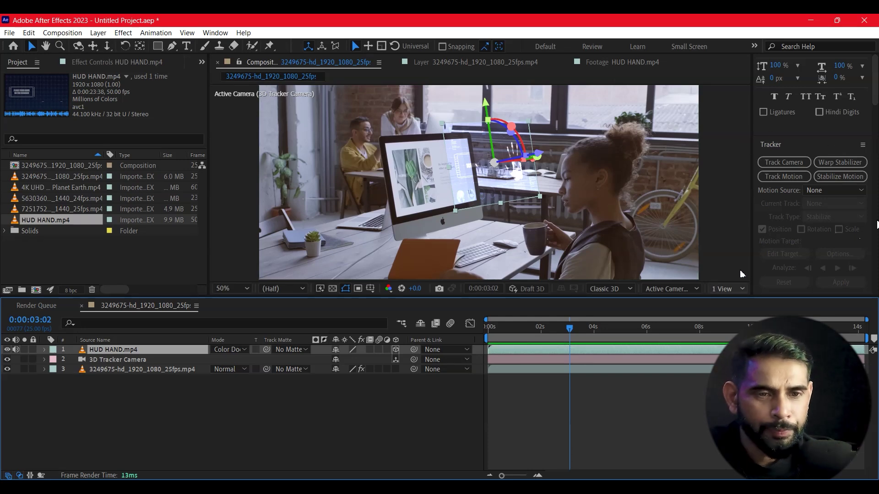
- Find Brightness & Contrast in Effects & Presets with a 'brig' search and apply it to HUD HAND.mp4
scroll(860, 242, "up", 10)
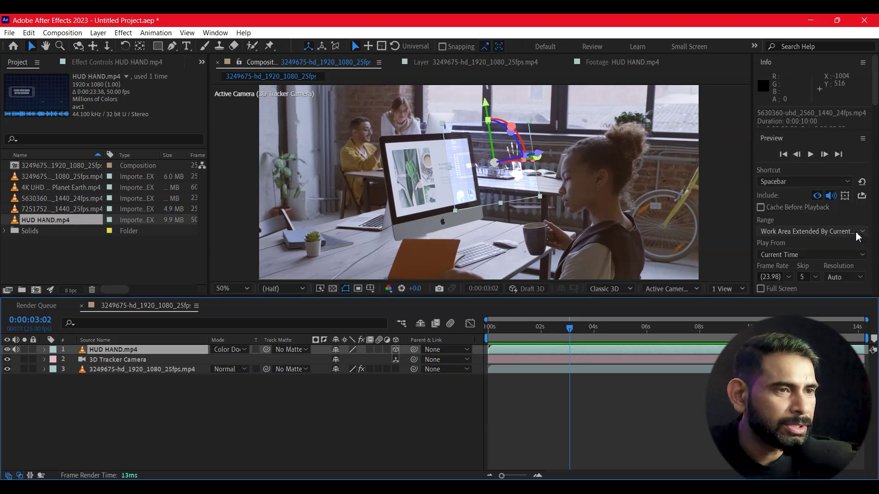
left_click(216, 33)
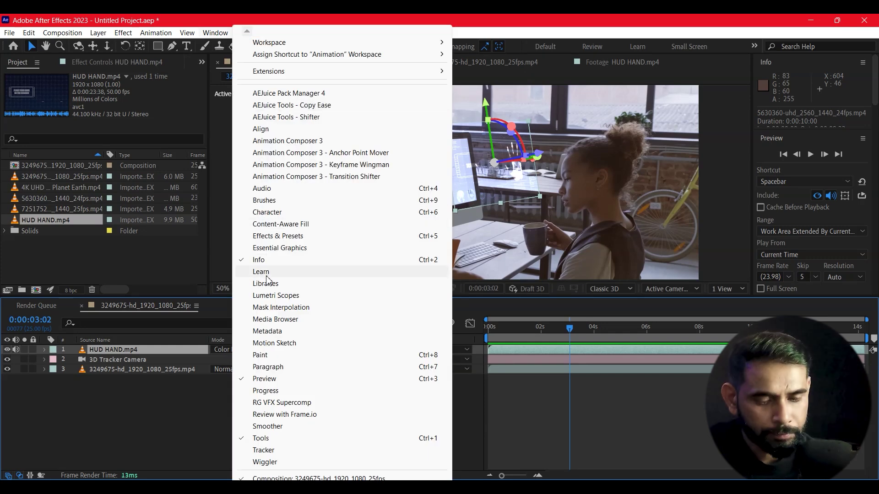
left_click(277, 235)
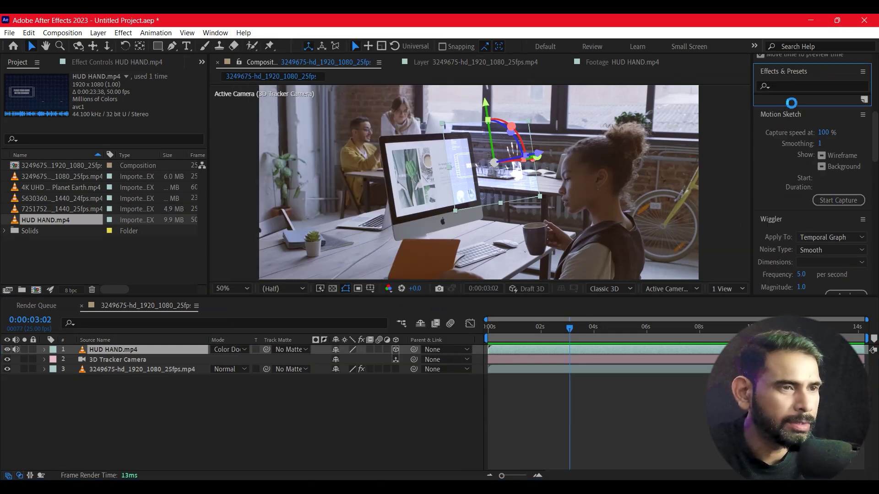
left_click(788, 85)
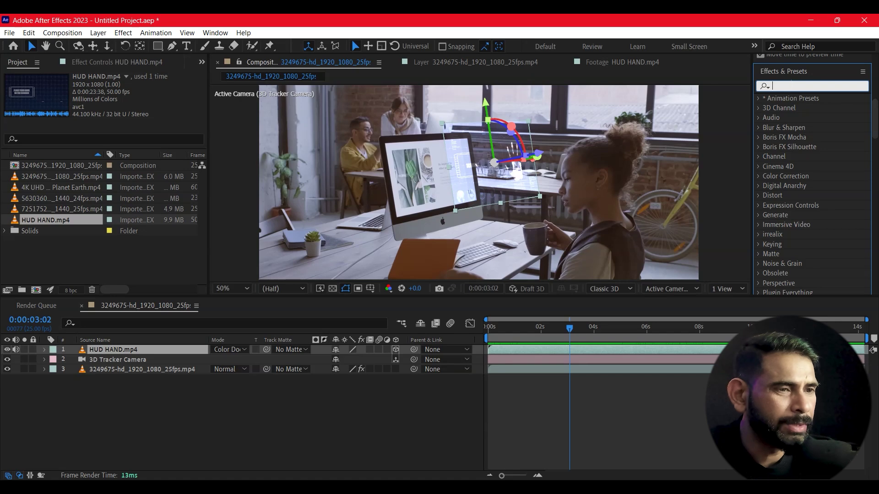
type("color")
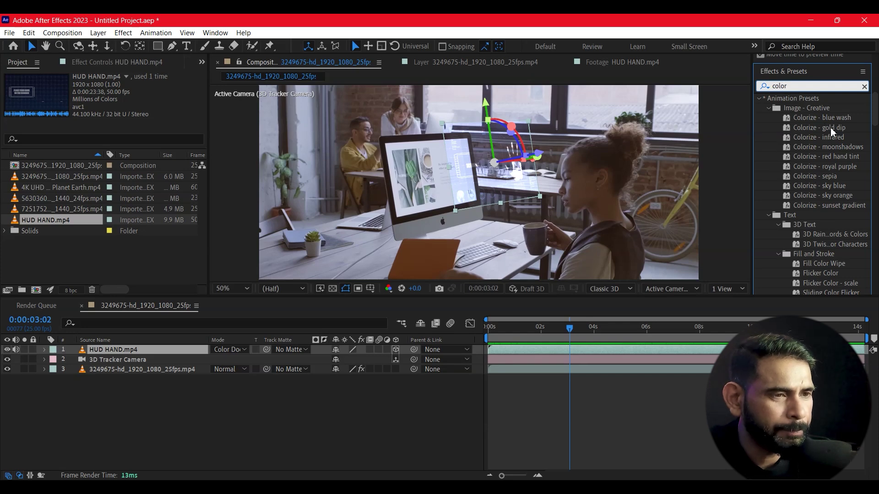
scroll(804, 199, "down", 5)
scroll(812, 187, "up", 8)
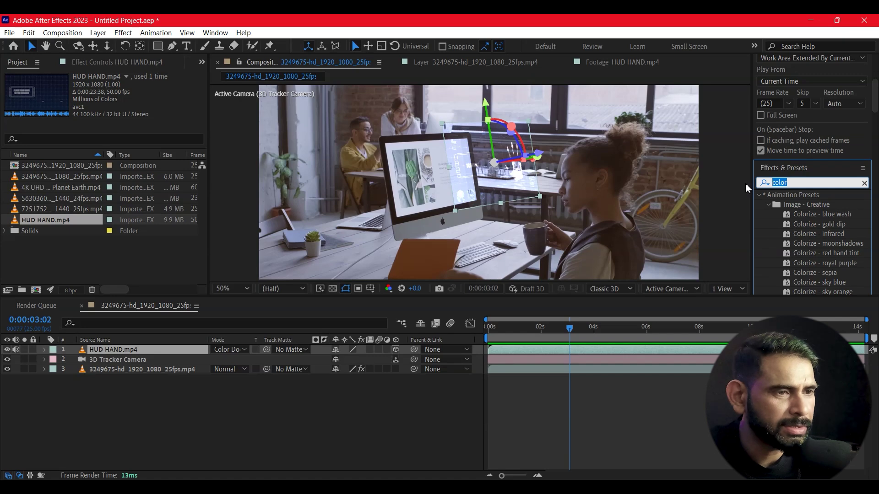
type("brig")
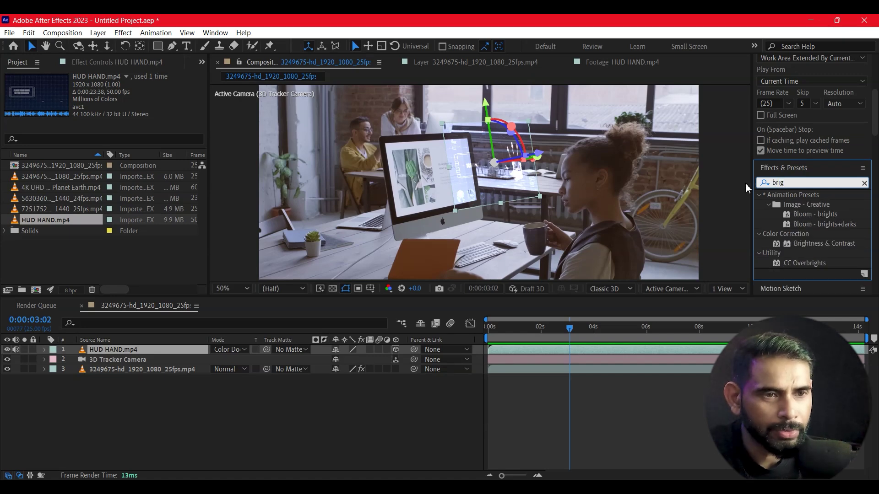
left_click_drag(842, 244, 120, 352)
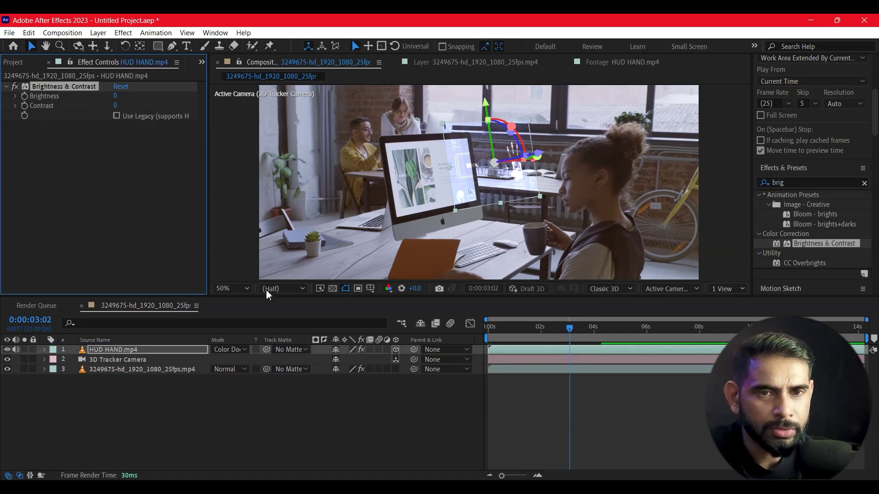
- Set the HUD clip's Brightness to 45 and Contrast to 38, then search effects for 'lev'
left_click(114, 95)
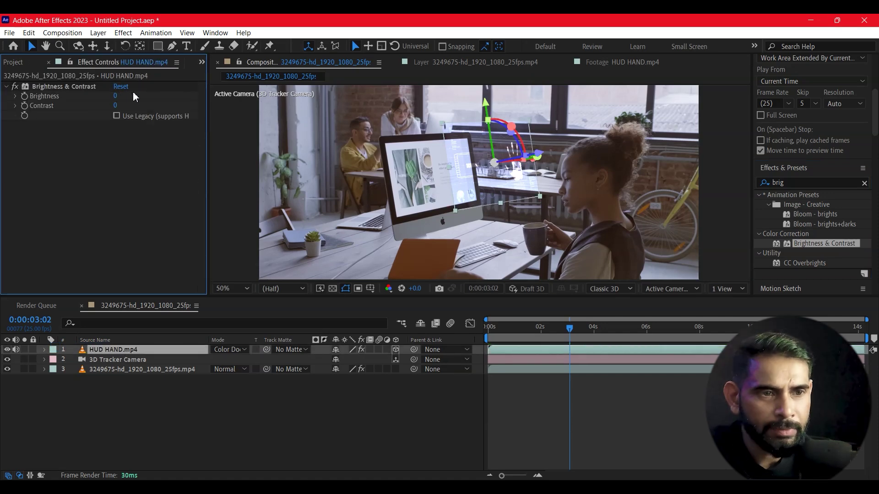
mouse_move(116, 96)
left_mouse_down()
mouse_move(157, 113)
mouse_move(138, 132)
left_mouse_up()
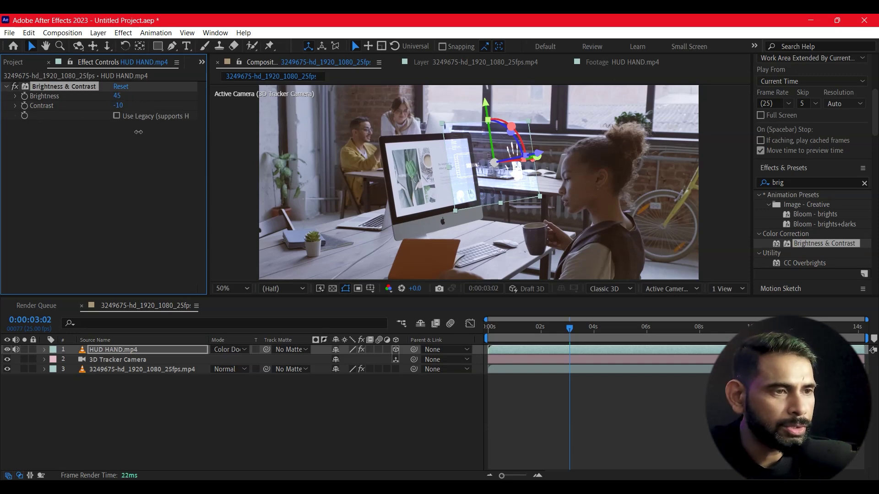
left_click(268, 435)
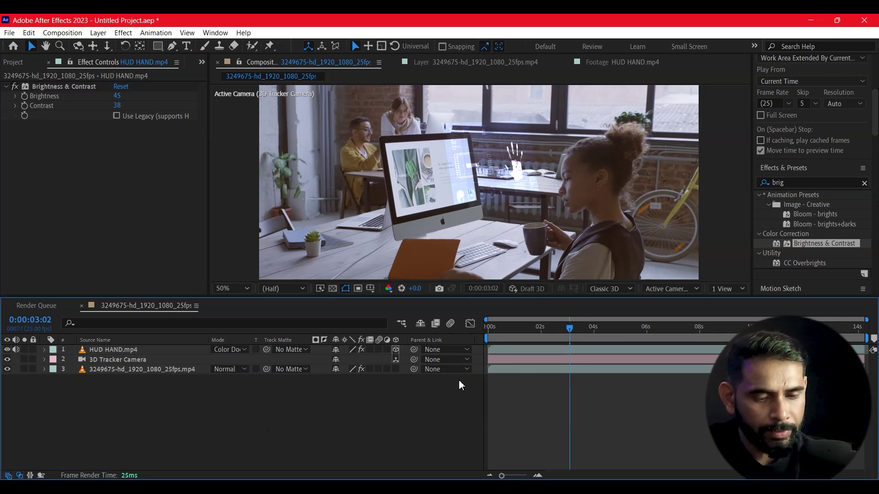
left_click(864, 183)
type("lev")
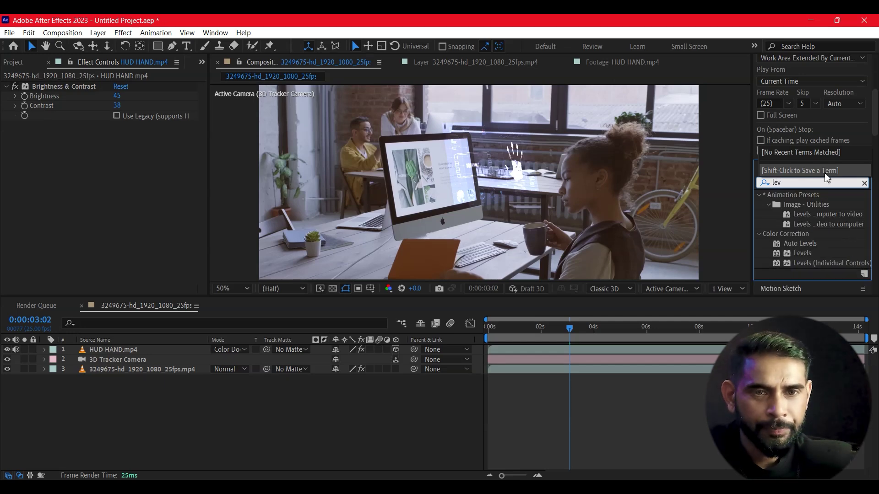
- Apply Levels to HUD HAND.mp4, undoing a stray Input Black change
left_click_drag(802, 253, 308, 361)
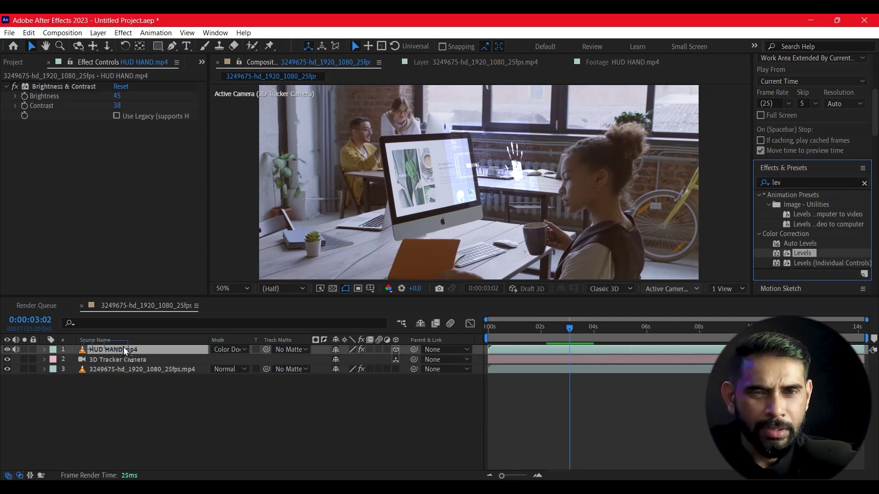
left_click_drag(125, 351, 114, 354)
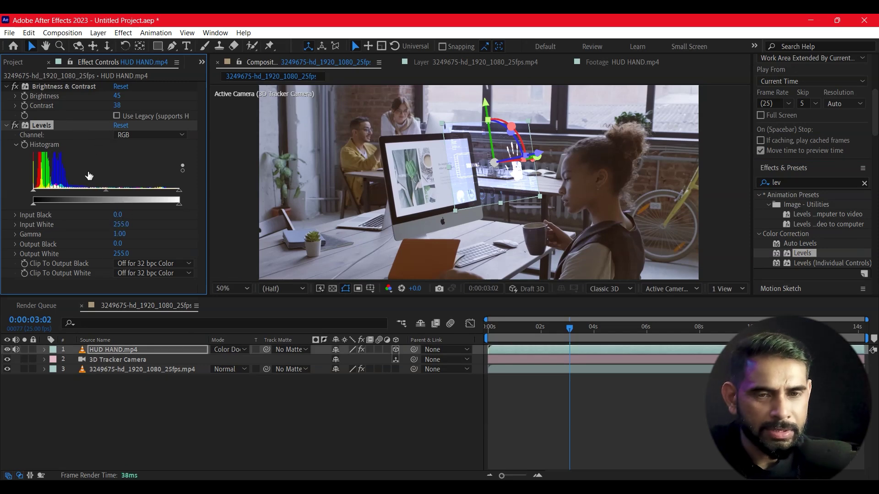
left_click_drag(140, 215, 140, 215)
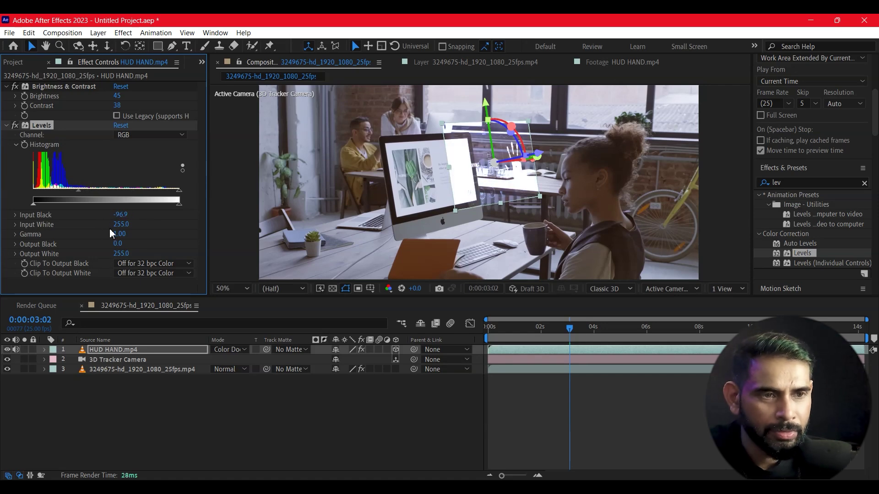
key("ctrl+z")
key("ctrl+z")
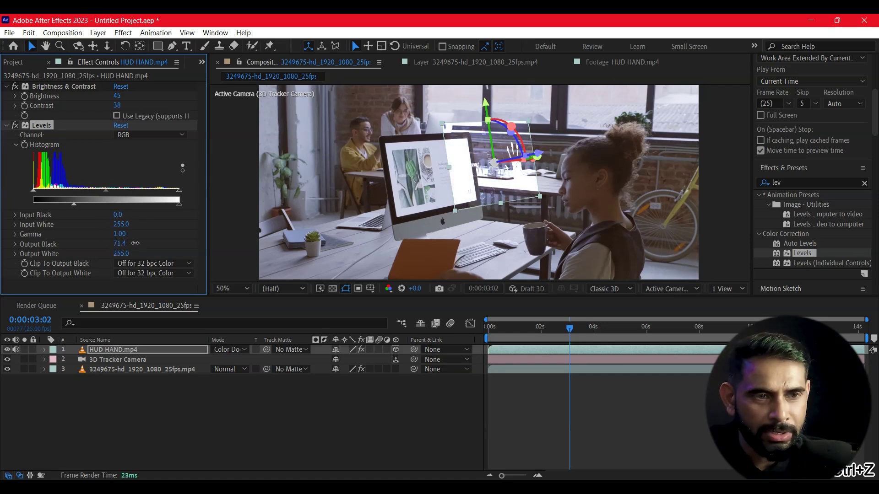
- Raise Levels Output Black to 79.1 and start a preview from the composition's start
left_click_drag(135, 243, 132, 249)
left_click(259, 411)
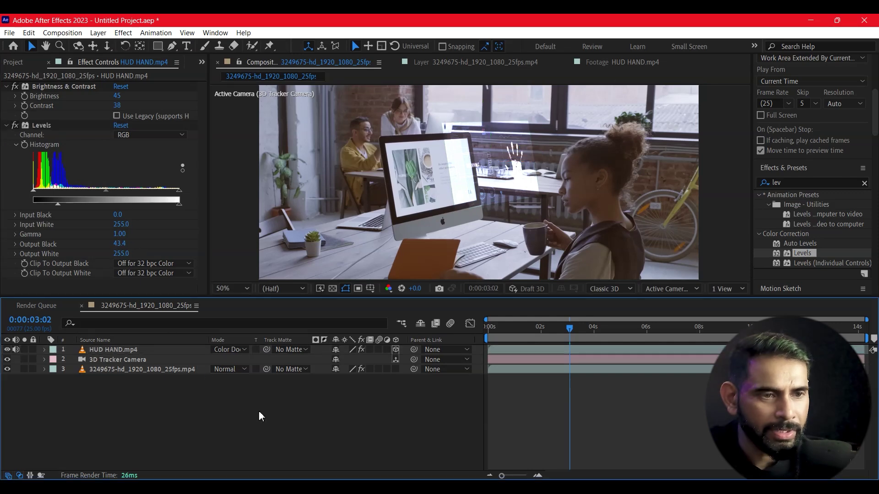
left_click_drag(123, 247, 132, 246)
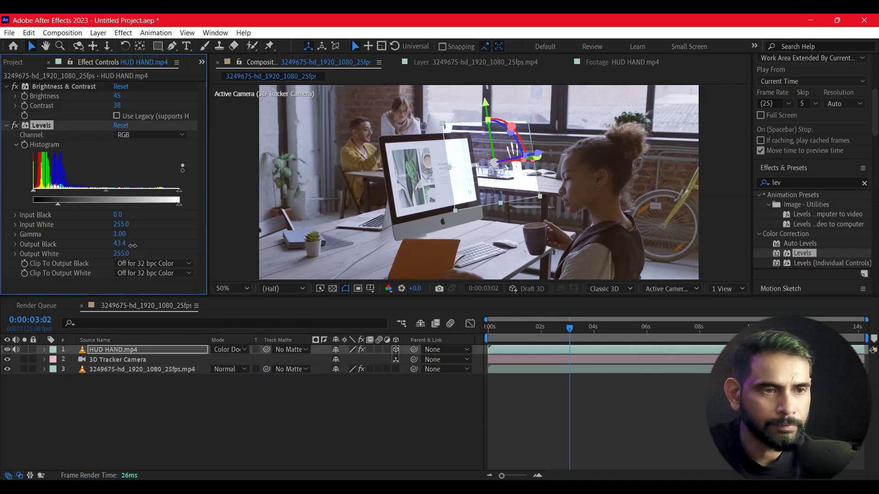
left_click(285, 429)
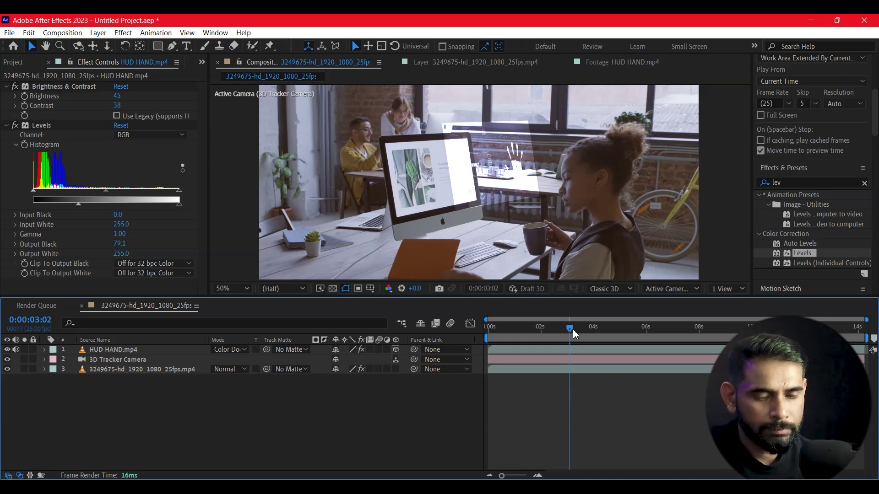
key("Home")
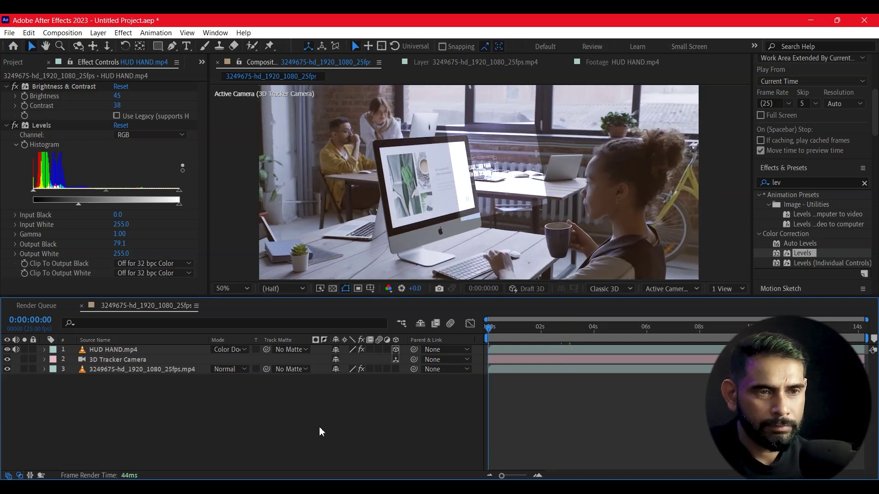
key("space")
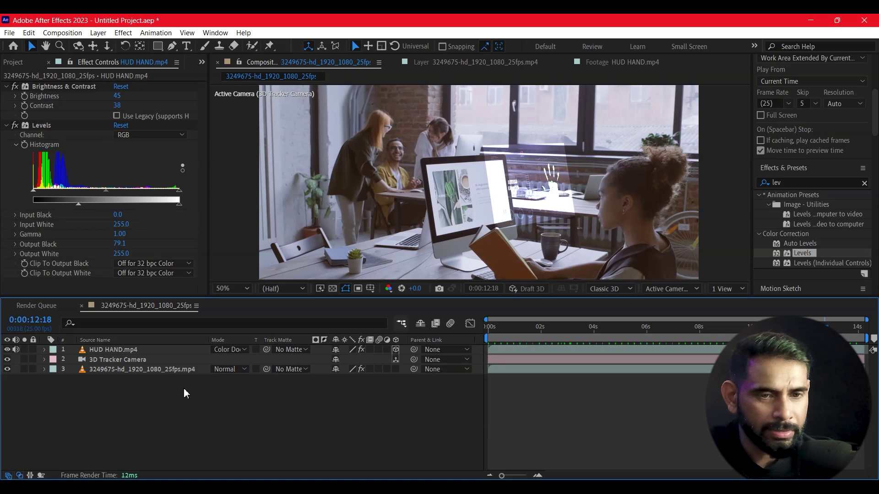
- Open the HUD HAND layer's blend mode choices
left_click(230, 349)
- Blend HUD HAND as Lighter Color and set Levels Gamma 0.18 and Input Black -293.2
left_click(280, 248)
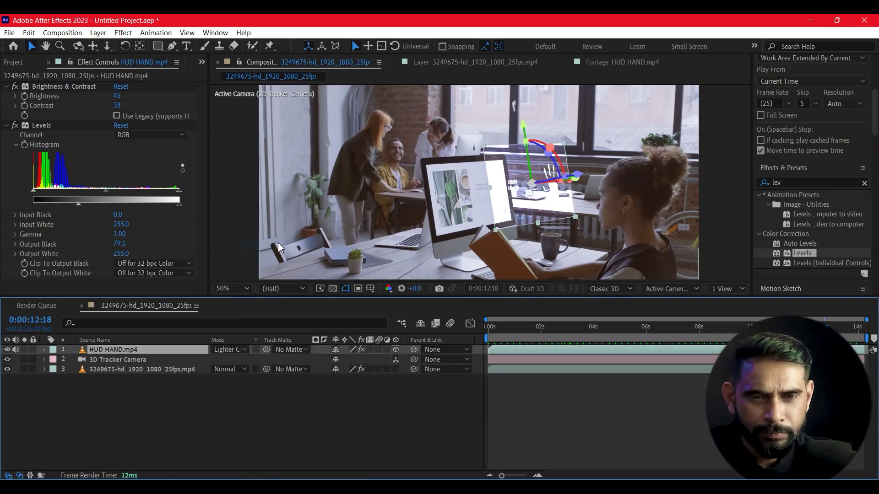
left_click(280, 412)
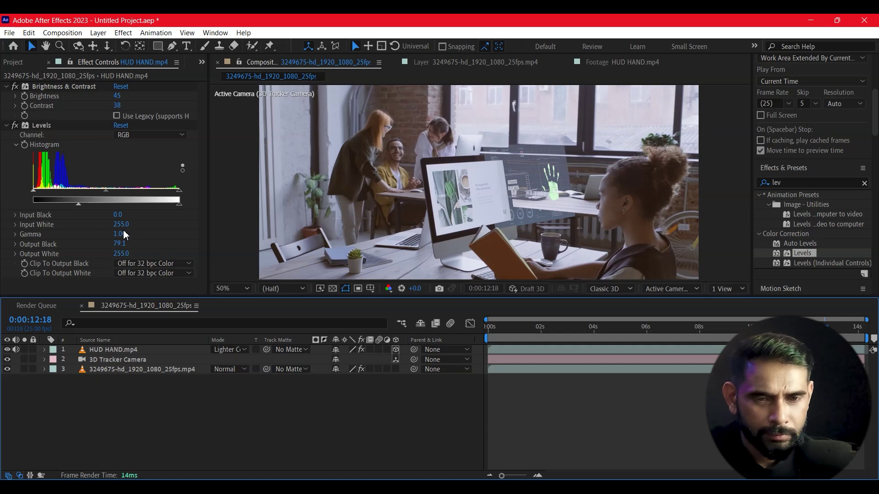
mouse_move(120, 234)
left_mouse_down()
mouse_move(85, 253)
mouse_move(183, 439)
left_mouse_up()
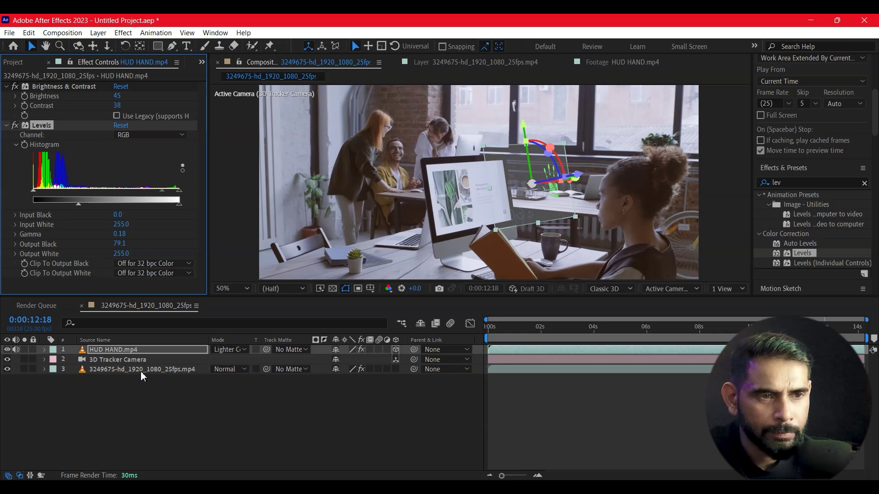
mouse_move(120, 220)
left_mouse_down()
mouse_move(37, 235)
mouse_move(68, 244)
left_mouse_up()
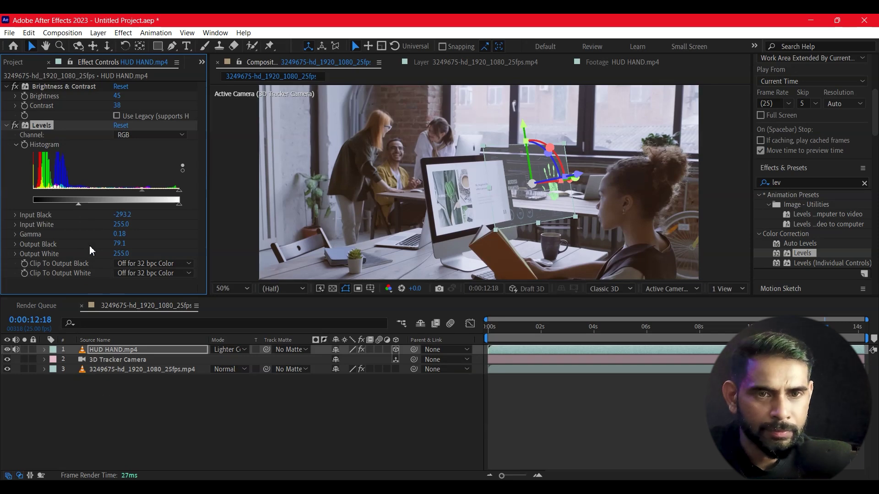
- Raise the HUD's Brightness to 150 and Contrast to 100, keeping Gamma at 0.18
left_click_drag(118, 97, 188, 105)
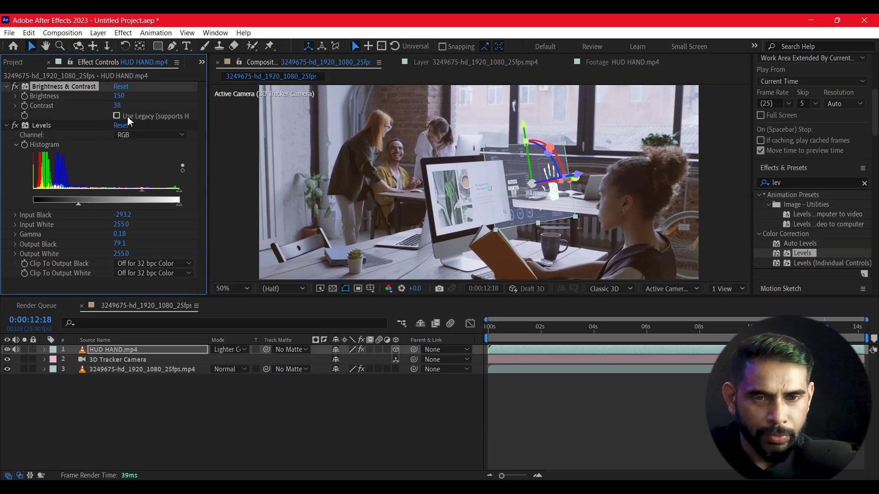
left_click_drag(117, 106, 198, 113)
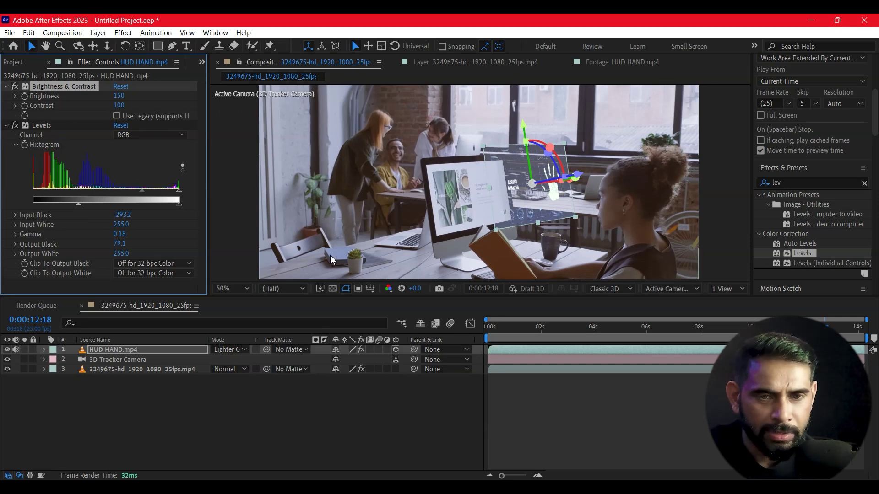
left_click_drag(119, 234, 145, 238)
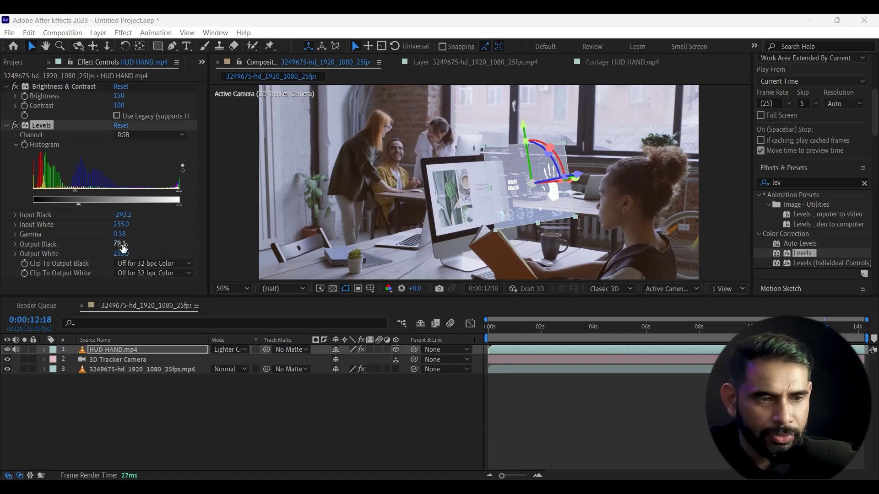
key("super")
left_click(459, 427)
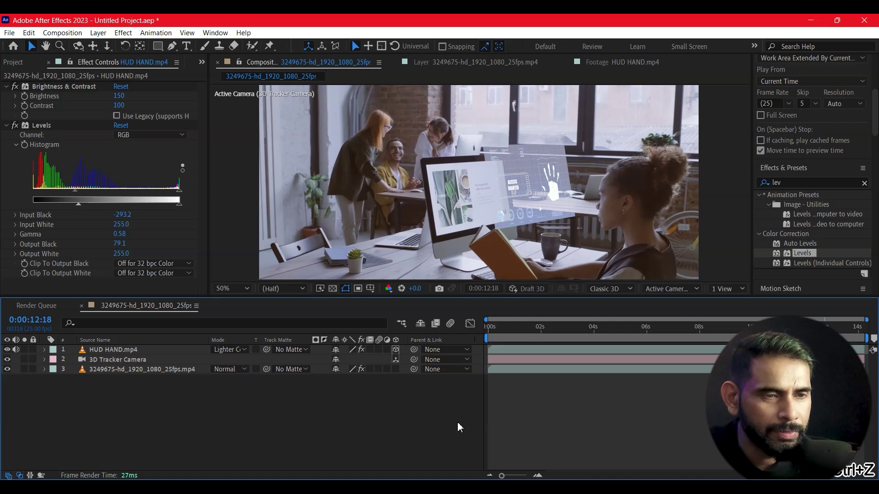
key("ctrl+z")
key("ctrl+z")
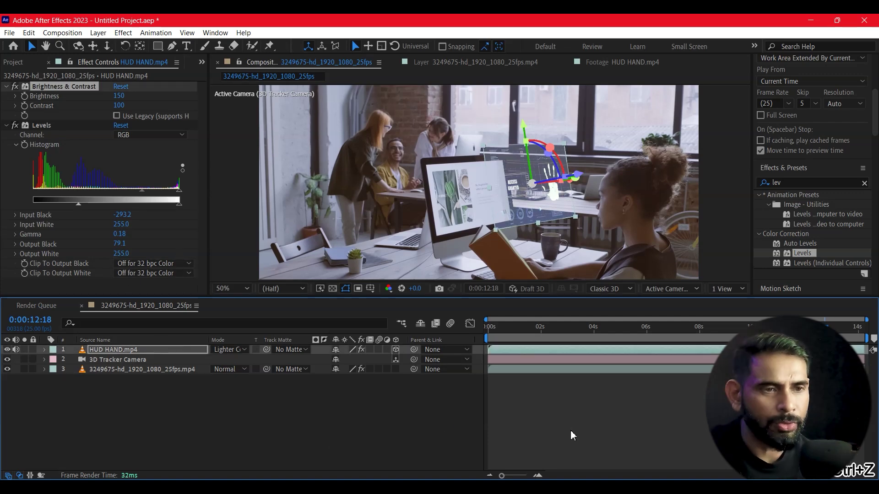
left_click(572, 435)
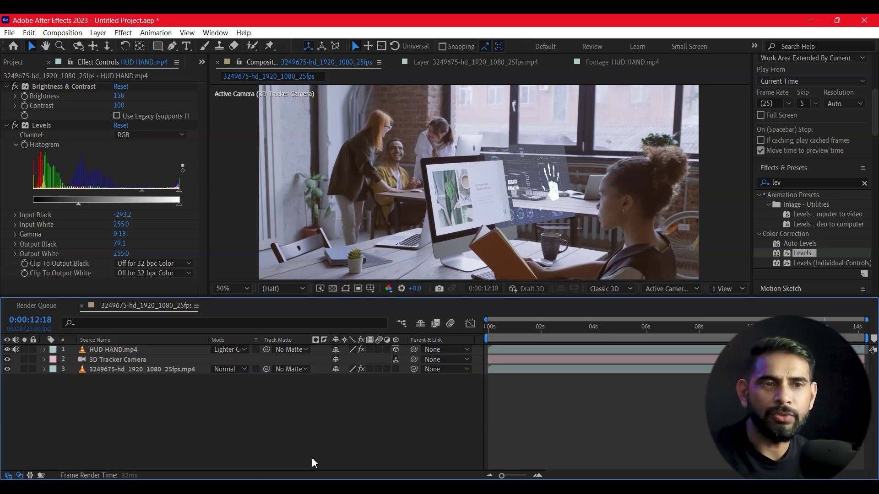
- Preview the composite from the start and reselect the HUD HAND layer
key("space")
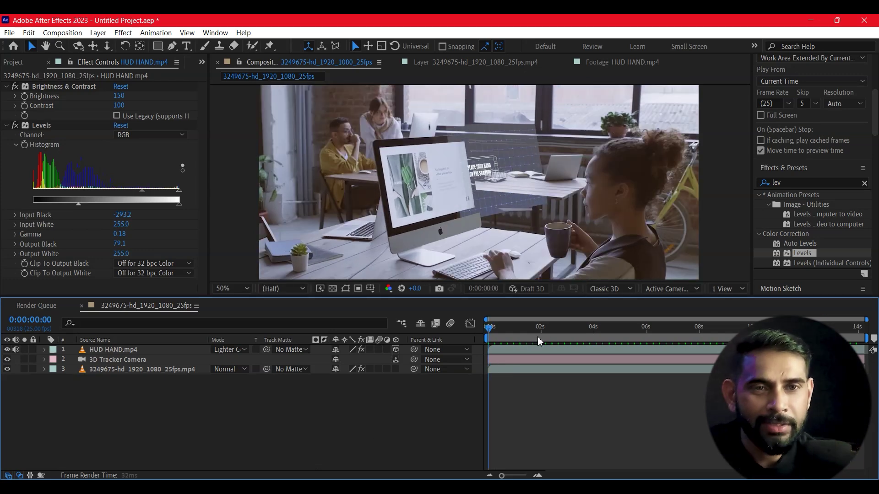
key("space")
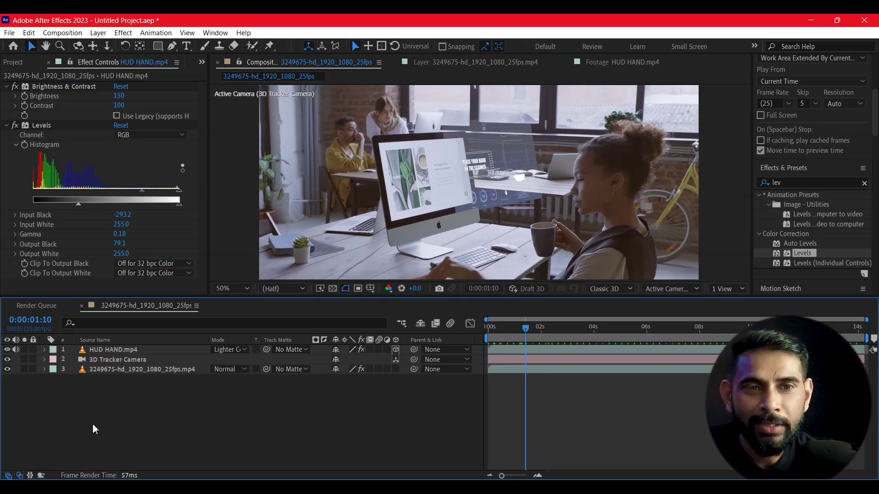
key("KP_1")
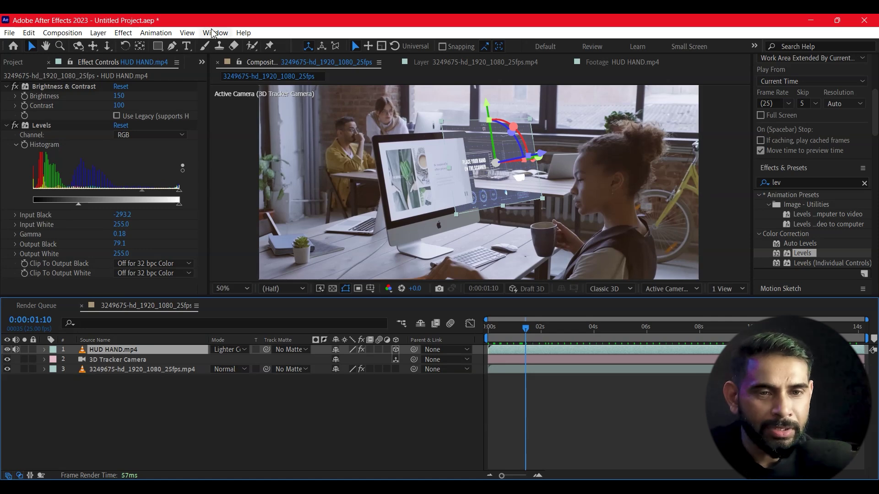
left_click(215, 33)
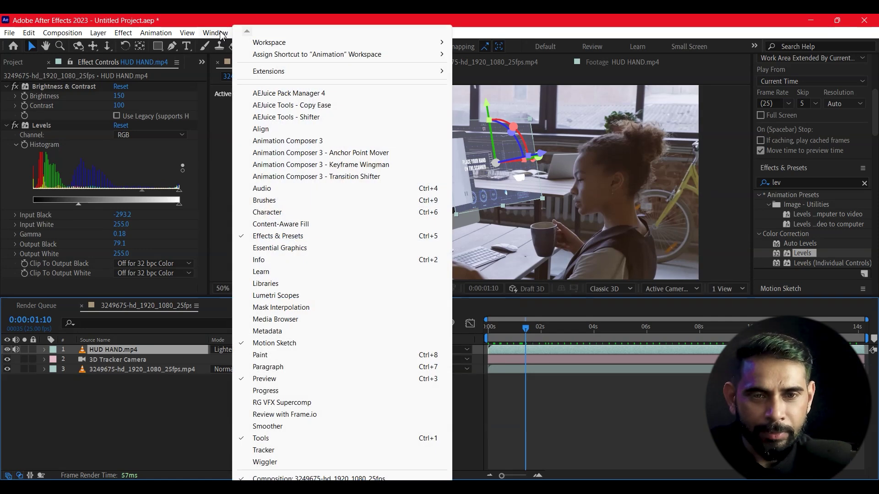
- Browse Animation Composer 3's Starter Presets > Transitions - 2D Layer list
left_click(297, 141)
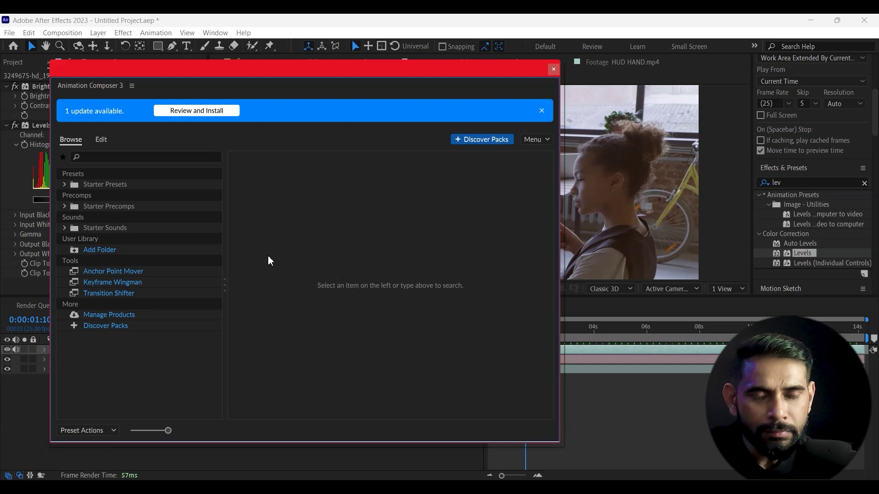
left_click(65, 185)
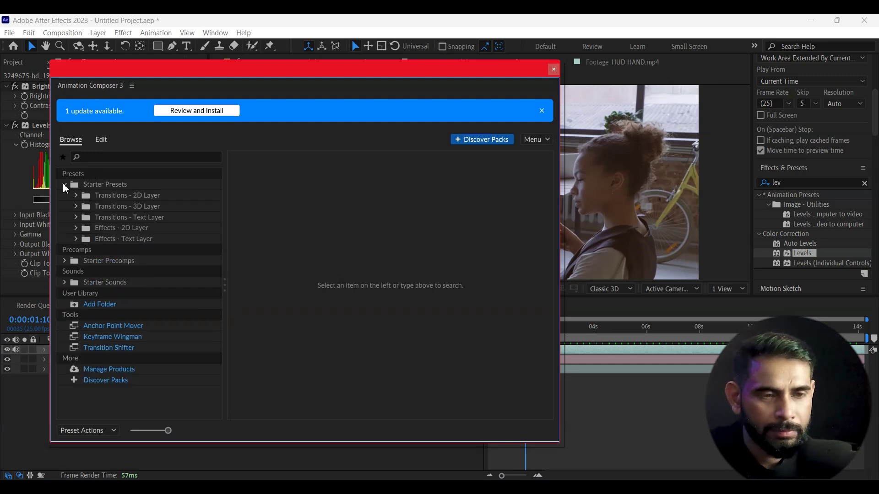
left_click(122, 197)
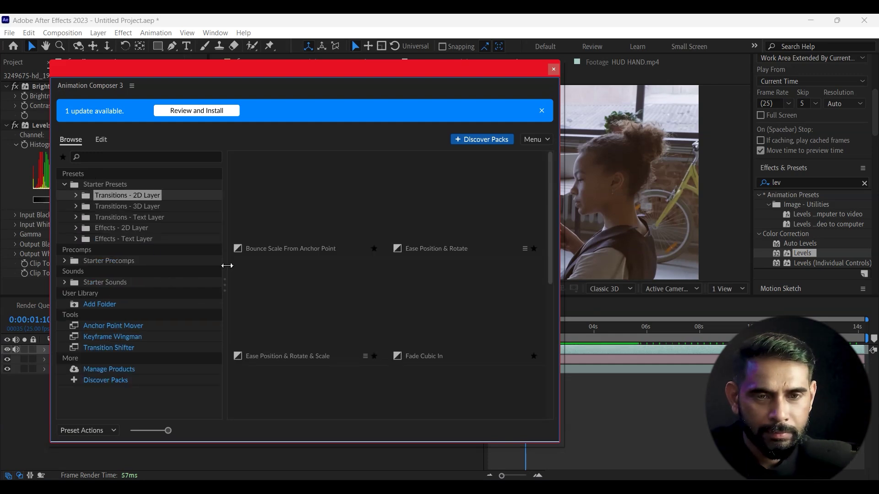
scroll(388, 274, "down", 2)
scroll(427, 267, "down", 3)
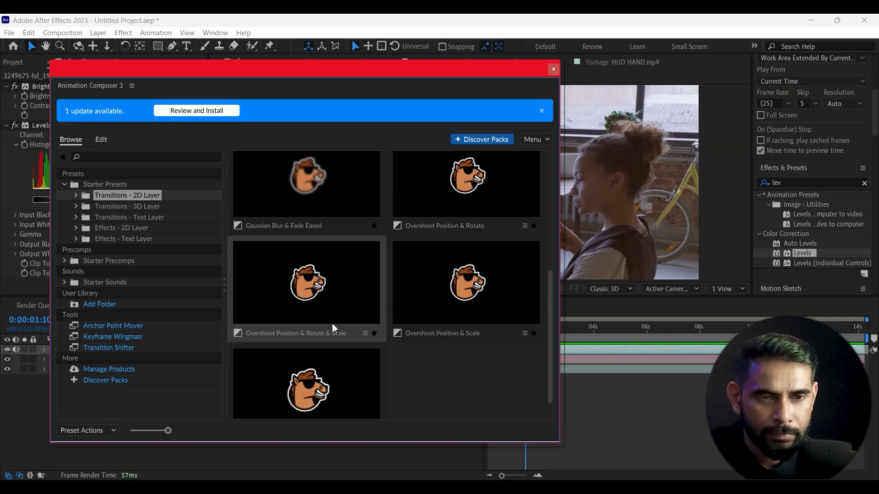
scroll(328, 347, "down", 1)
scroll(328, 347, "up", 4)
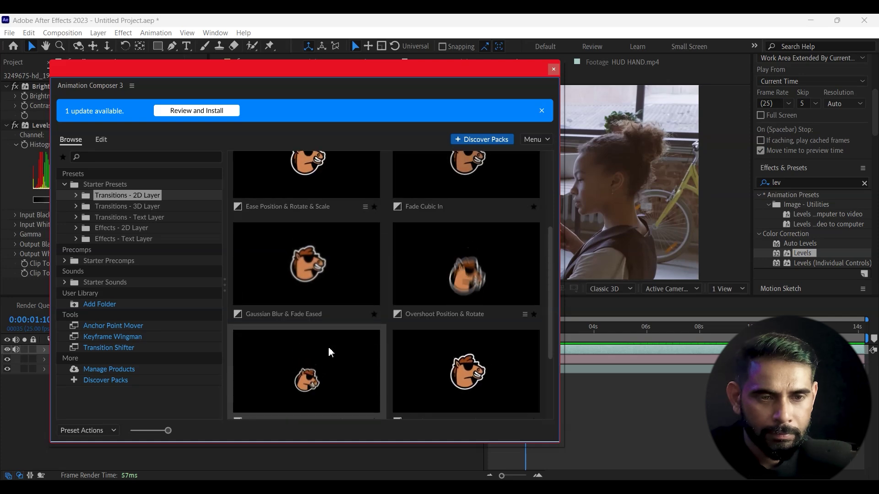
scroll(329, 350, "up", 1)
scroll(334, 329, "up", 1)
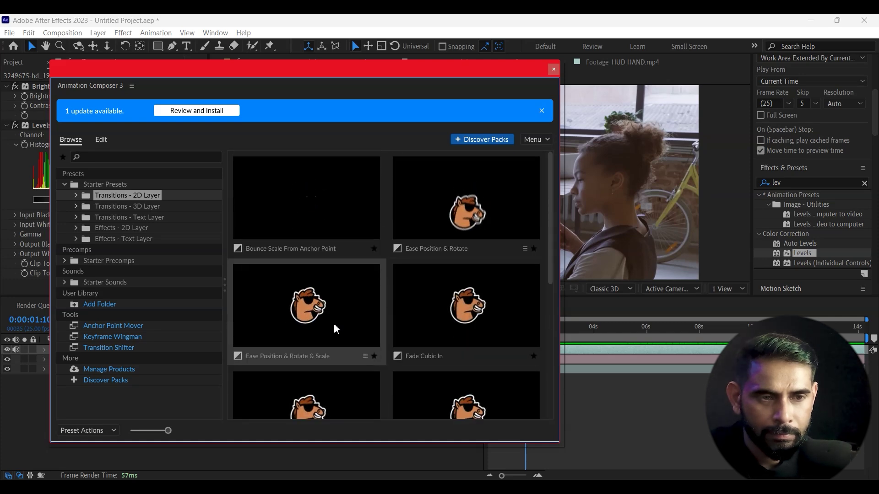
scroll(334, 329, "down", 2)
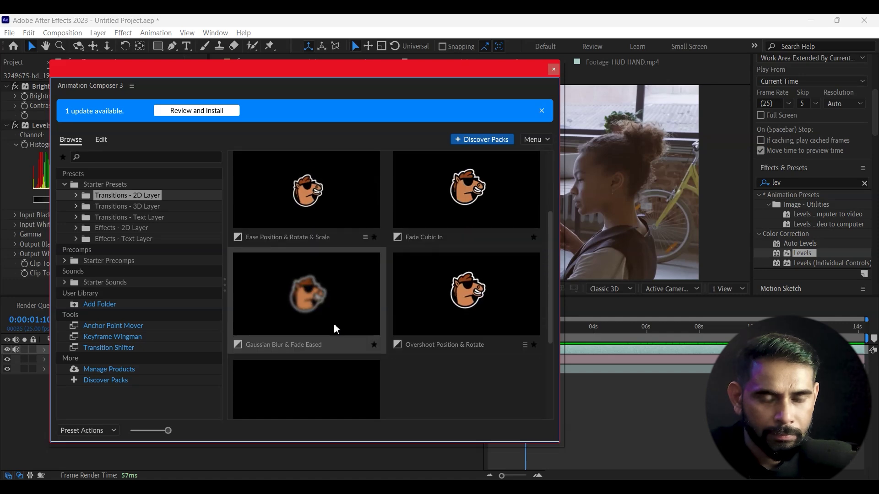
scroll(334, 328, "down", 1)
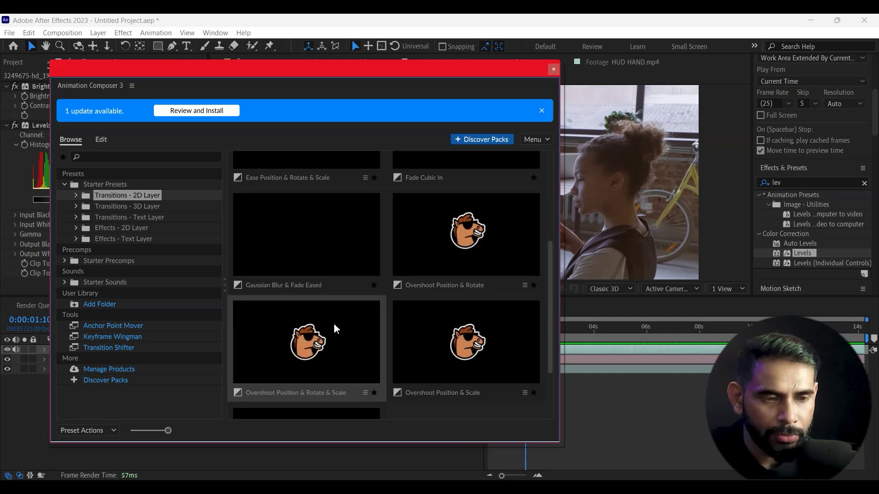
scroll(334, 329, "down", 2)
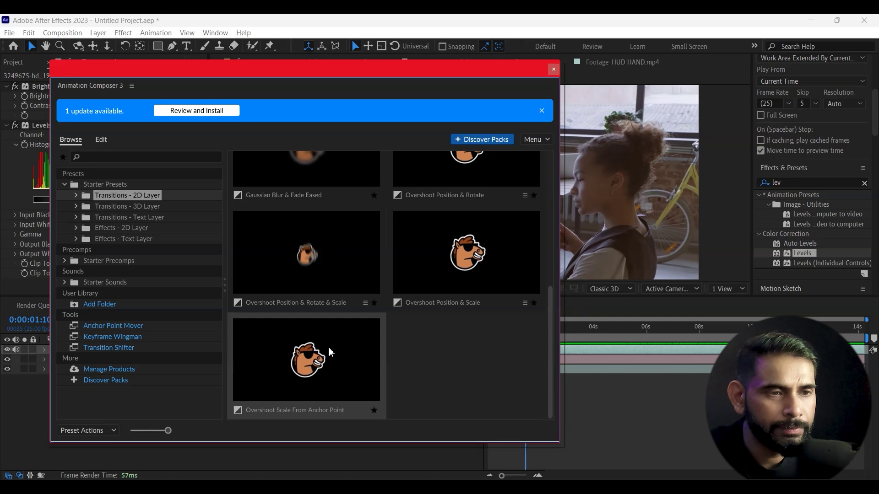
- Apply Overshoot Scale From Anchor Point as a 2-bounce intro, then close Animation Composer
left_click(328, 357)
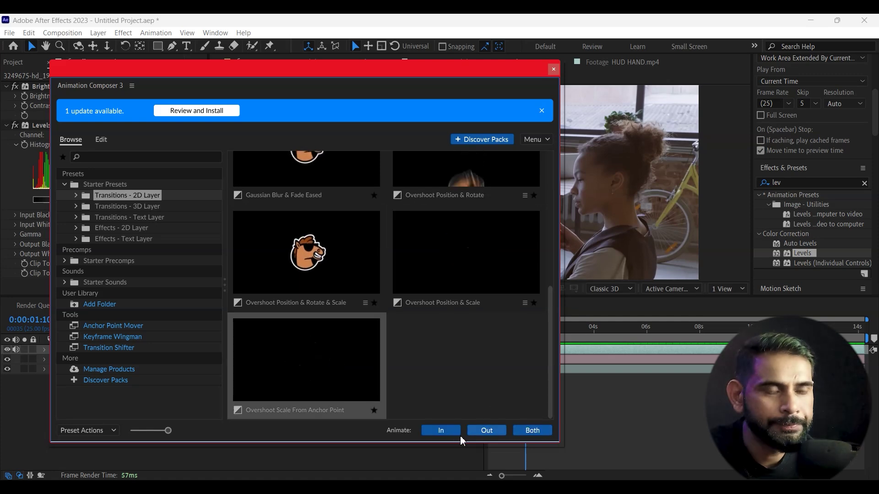
left_click(451, 433)
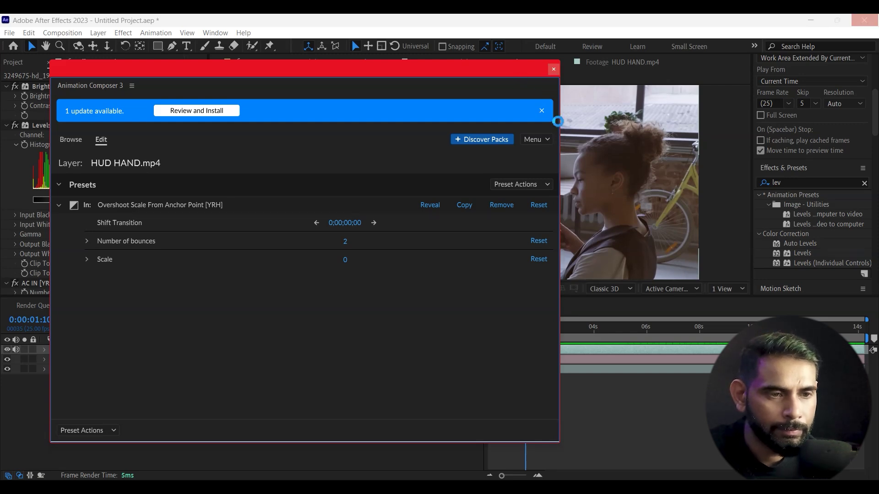
left_click(553, 70)
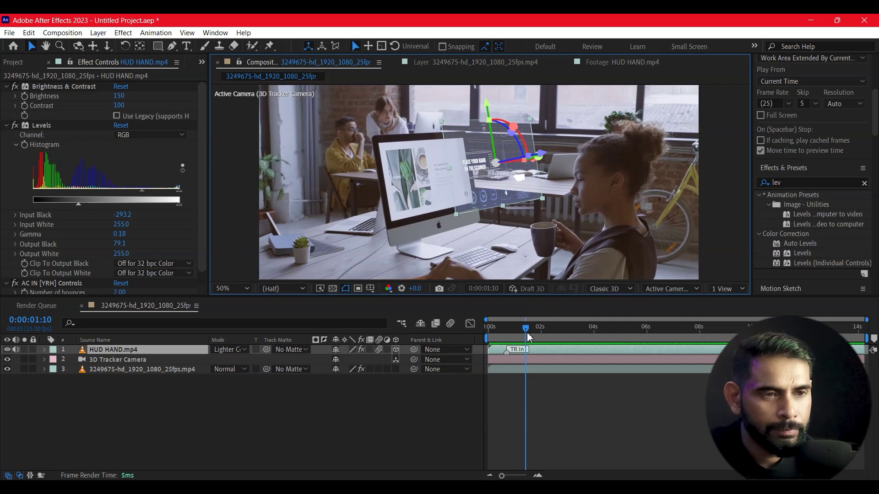
- Preview the HUD intro from the first frame, stopping near 1 second
key("Home")
left_click(600, 408)
key("space")
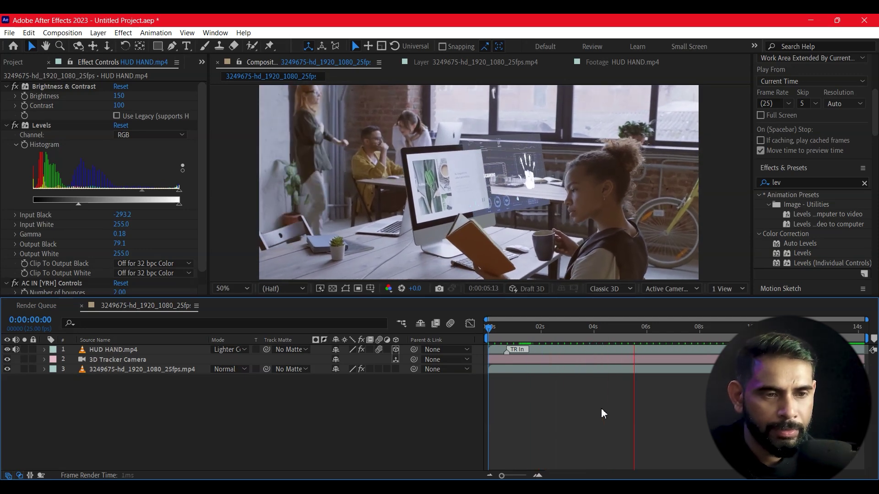
mouse_move(649, 337)
left_mouse_down()
mouse_move(522, 338)
mouse_move(507, 347)
left_mouse_up()
- Set the viewer resolution to Quarter and preview the overshoot intro again
left_click(283, 289)
left_click(288, 352)
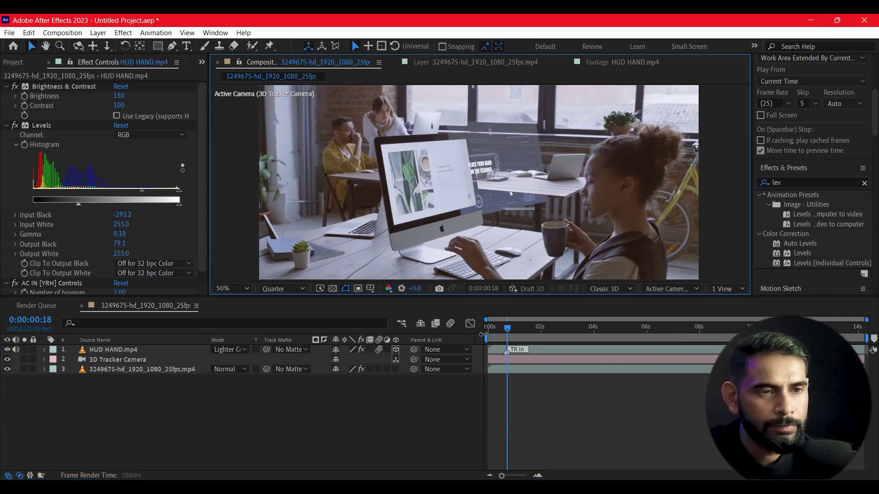
key("Home")
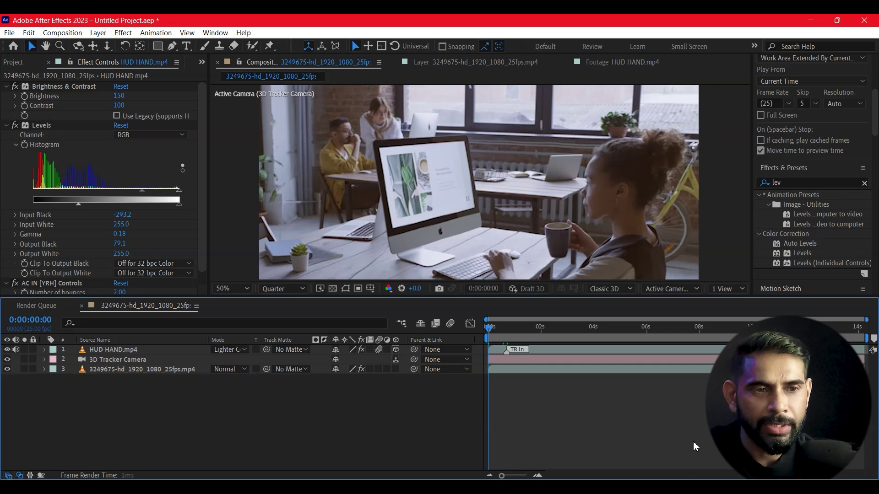
key("space")
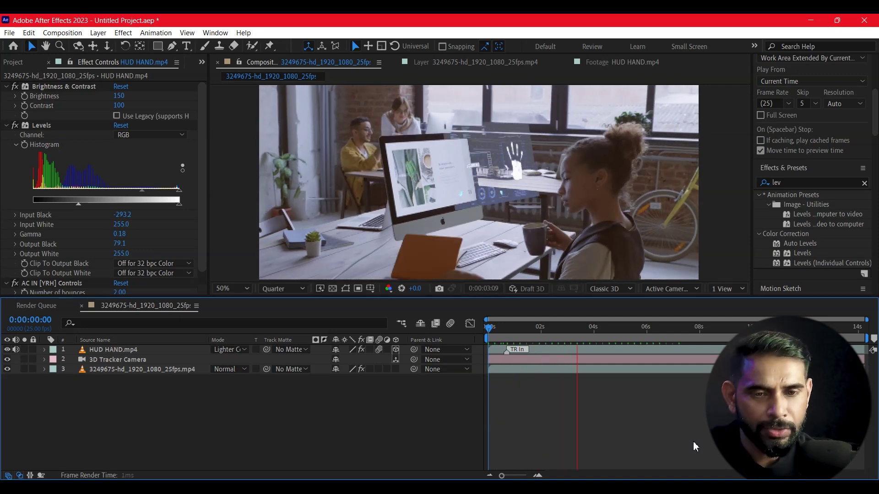
key("space")
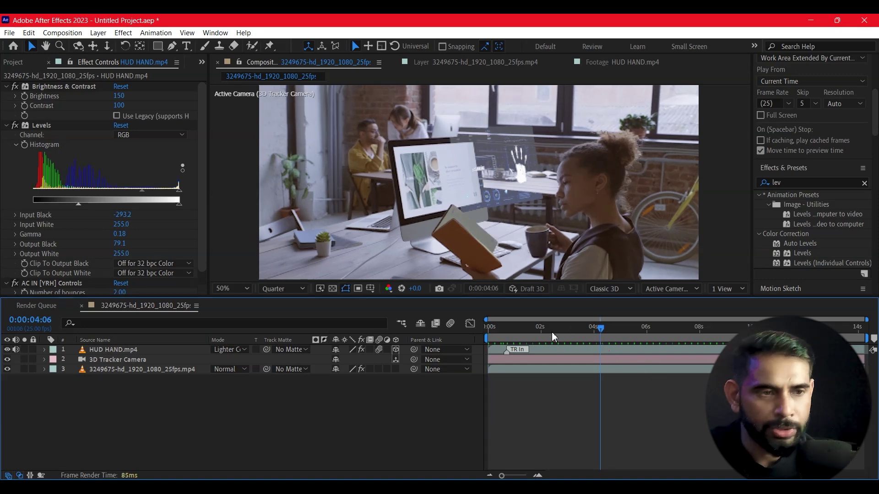
left_click(552, 337)
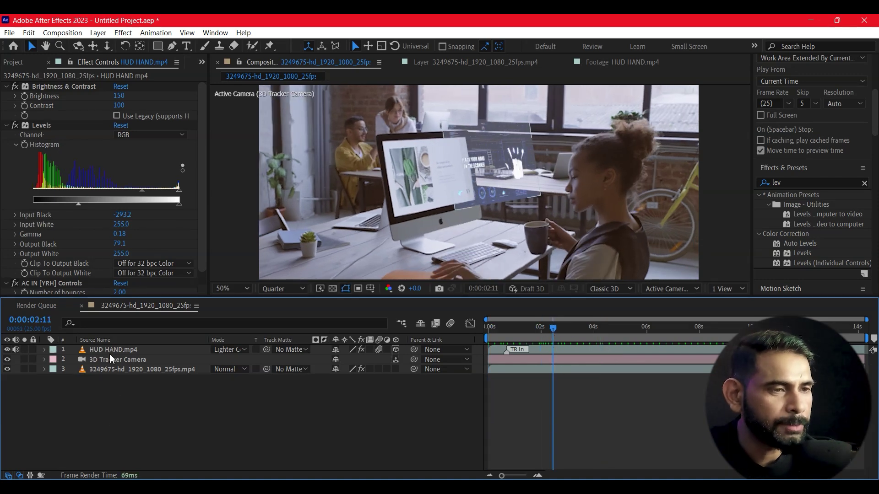
left_click(111, 369)
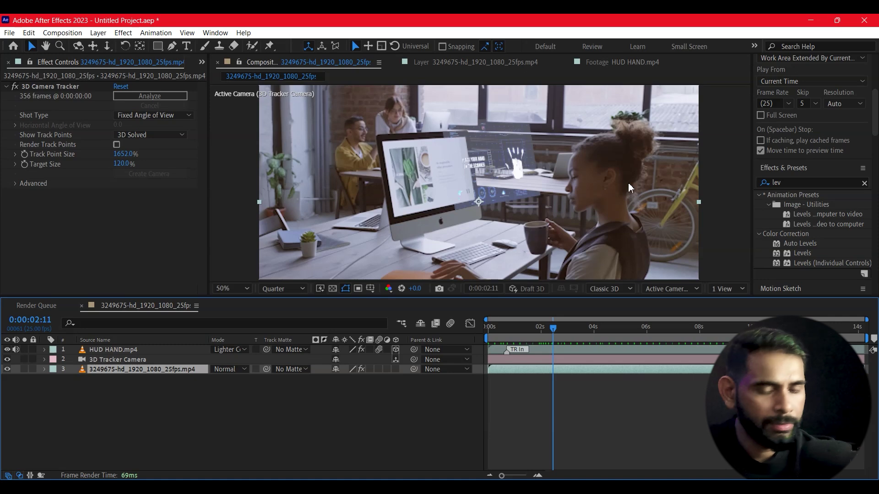
- Apply Brightness & Contrast to the office footage from a 'brig' effects search
left_click(823, 182)
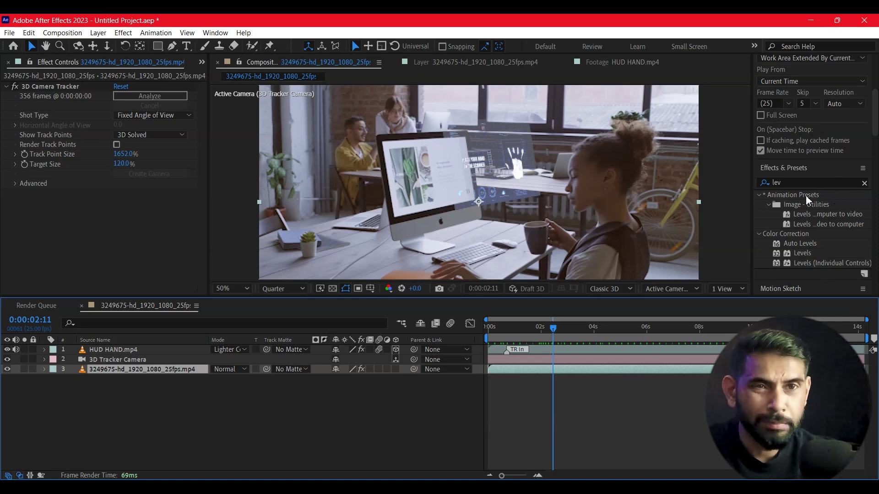
key("BackSpace")
key("BackSpace")
key("BackSpace")
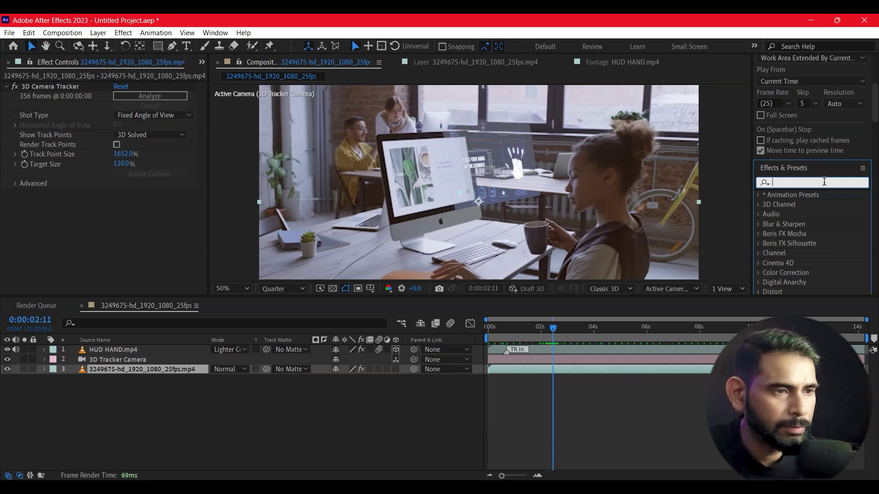
type("brig")
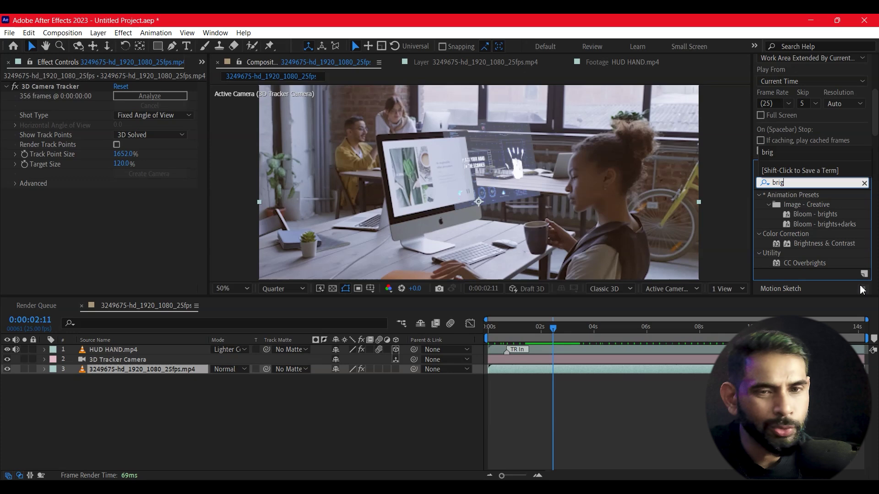
mouse_move(847, 248)
left_mouse_down()
mouse_move(125, 390)
mouse_move(121, 370)
left_mouse_up()
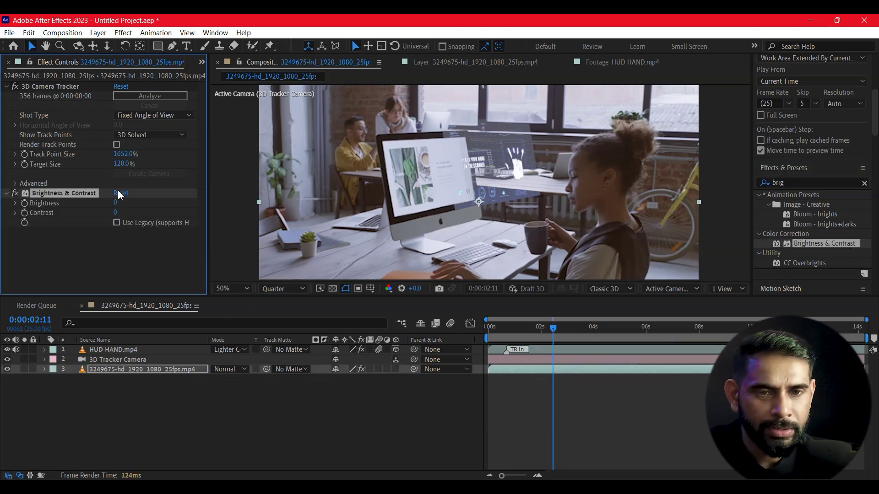
- Set the office footage's Brightness to -122 and Contrast to 6, then preview from the start
left_click_drag(117, 202, 80, 209)
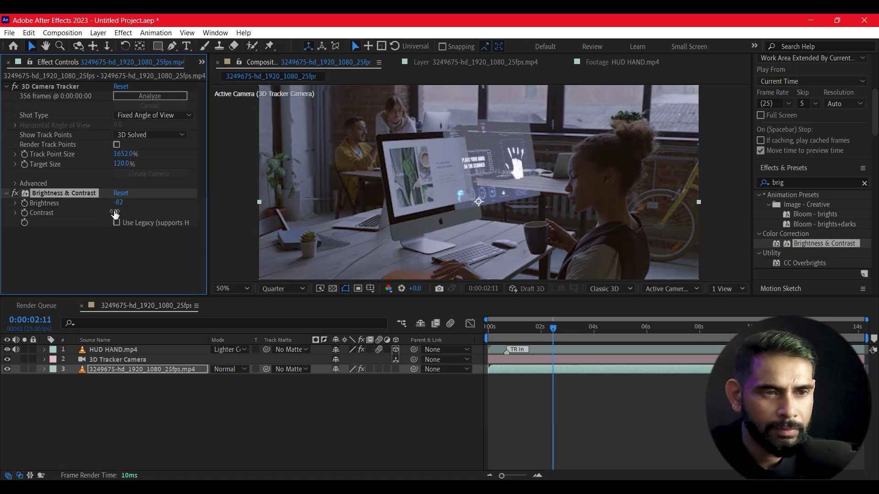
left_click_drag(115, 213, 127, 212)
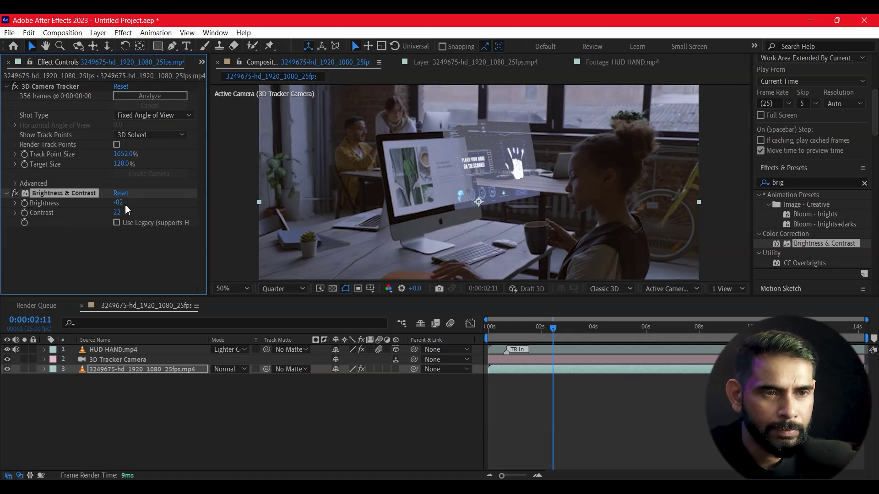
mouse_move(141, 202)
left_mouse_down()
mouse_move(115, 204)
mouse_move(125, 216)
mouse_move(116, 220)
mouse_move(132, 220)
left_mouse_up()
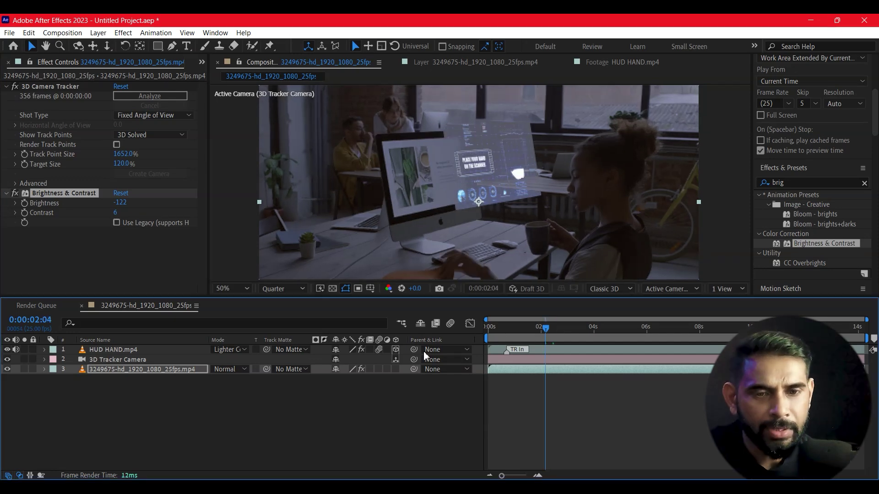
key("Home")
left_click(592, 411)
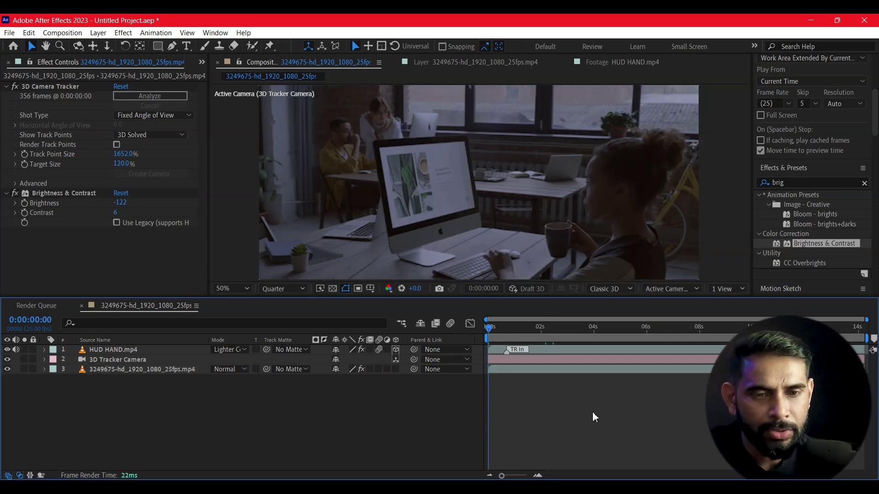
key("space")
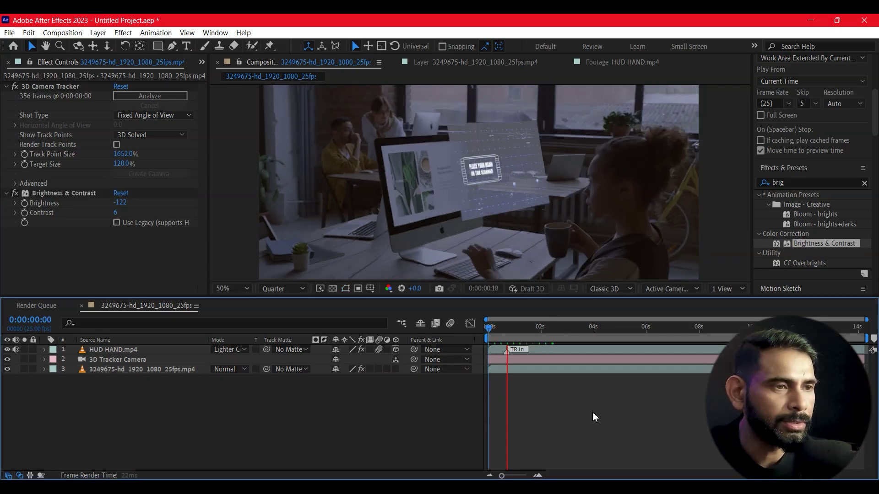
key("space")
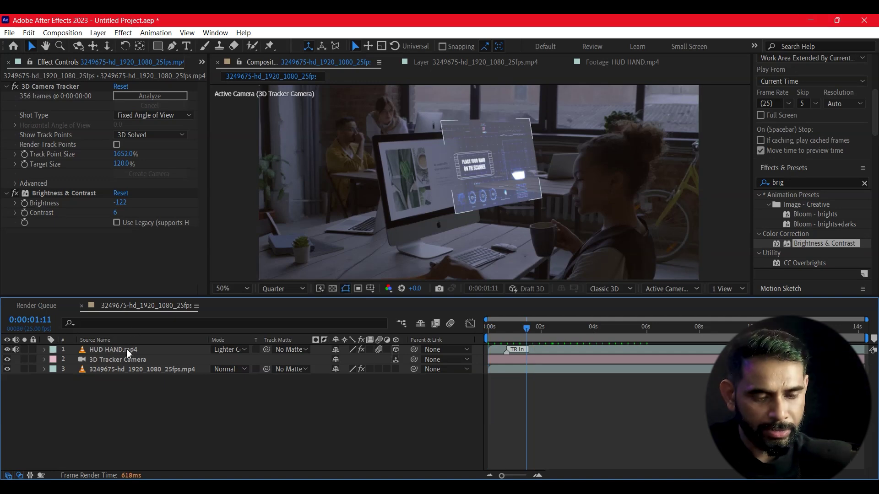
- Try Deep Glow on HUD HAND, remove it, set Screen blend mode, and preview
left_click(130, 349)
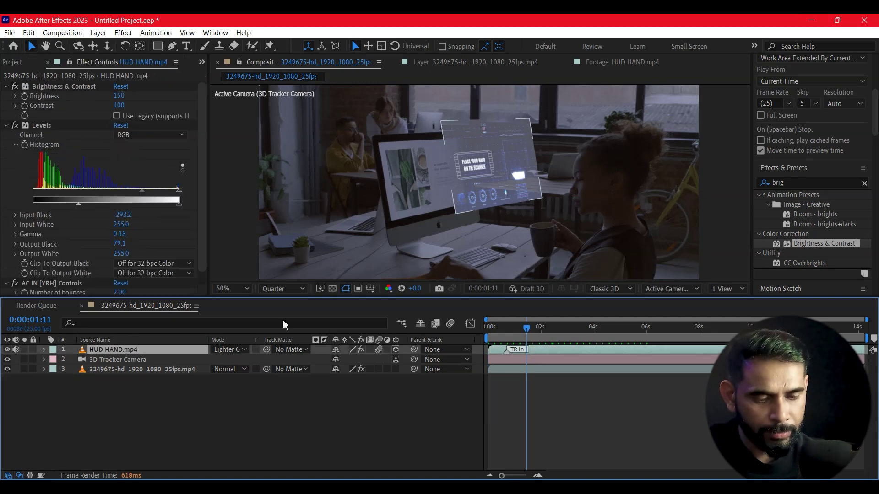
left_click(865, 183)
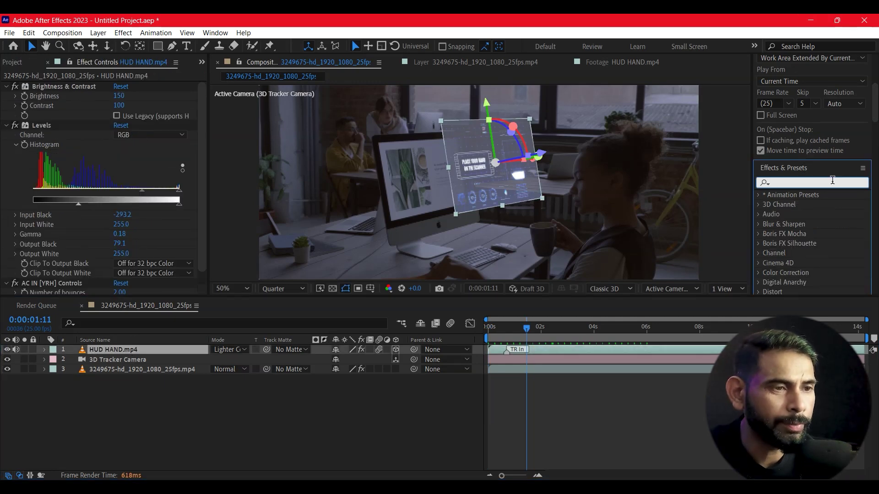
type("glow")
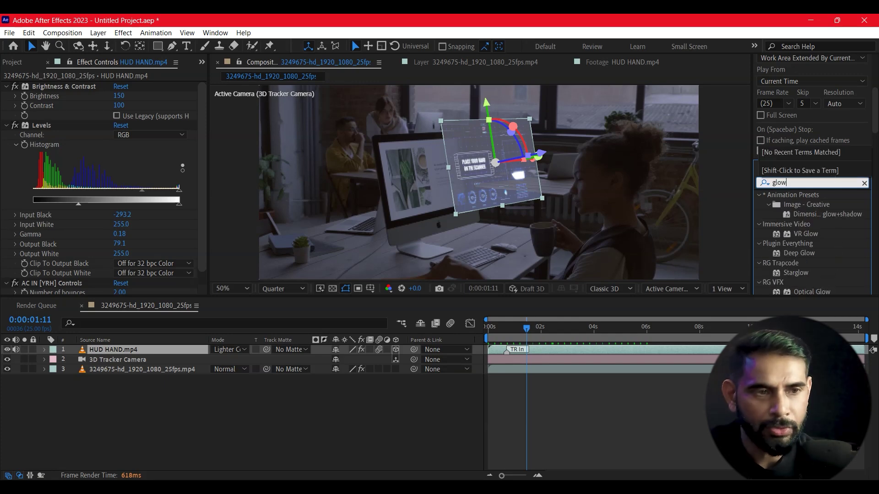
left_click_drag(806, 256, 156, 353)
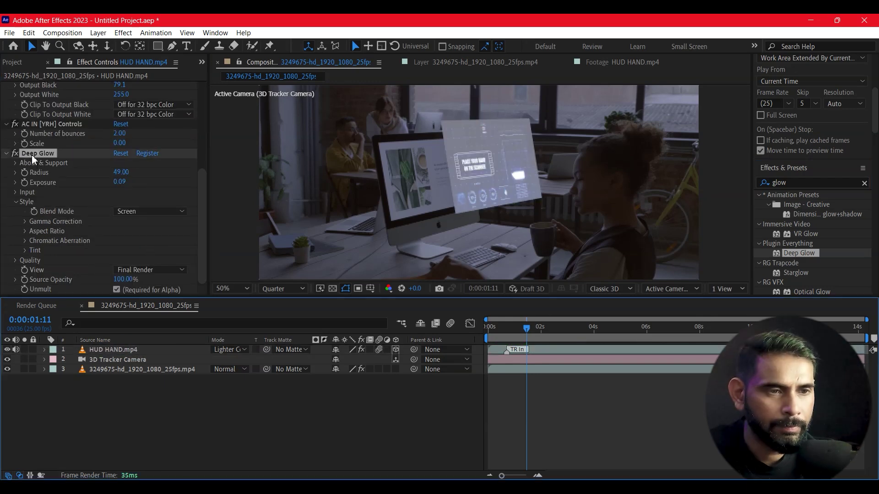
left_click(112, 350)
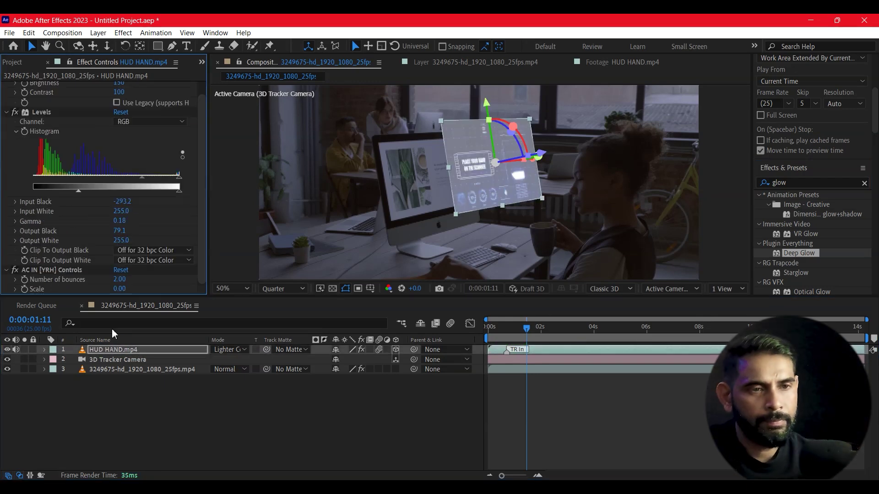
left_click(616, 426)
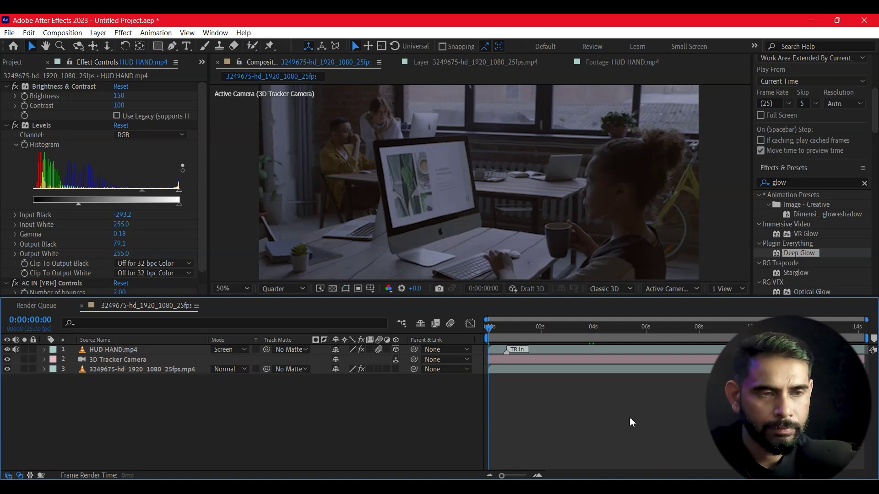
key("space")
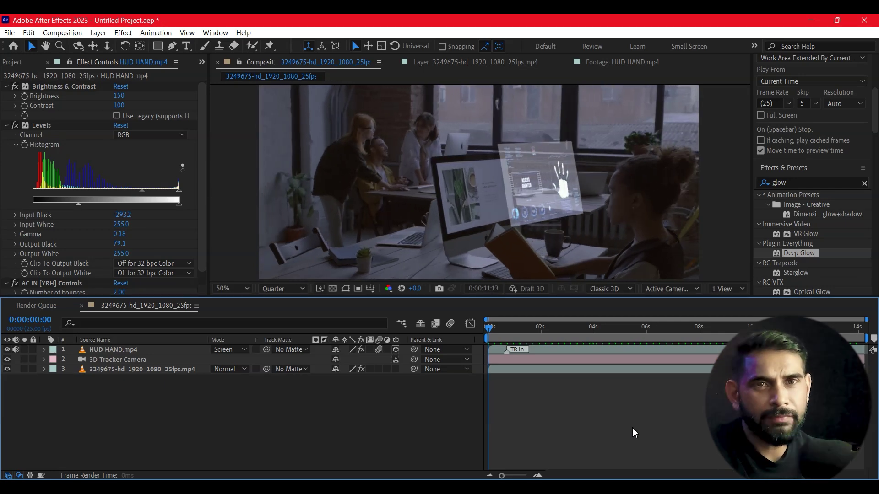
key("space")
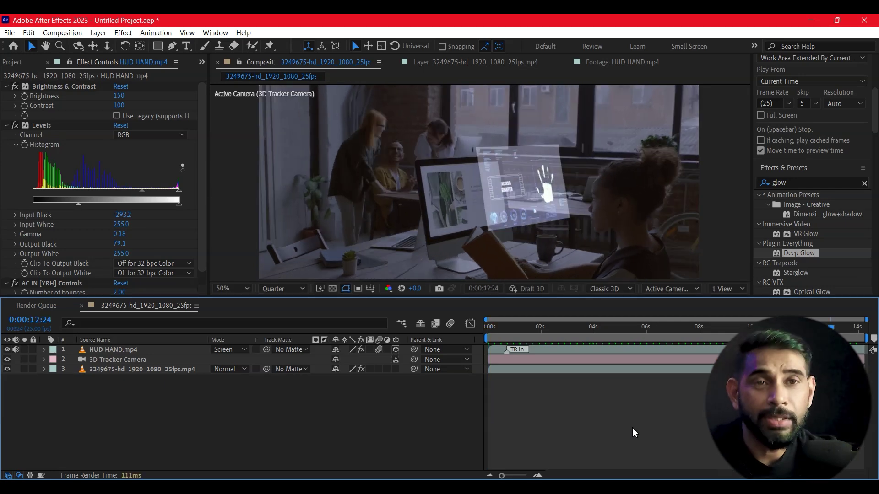